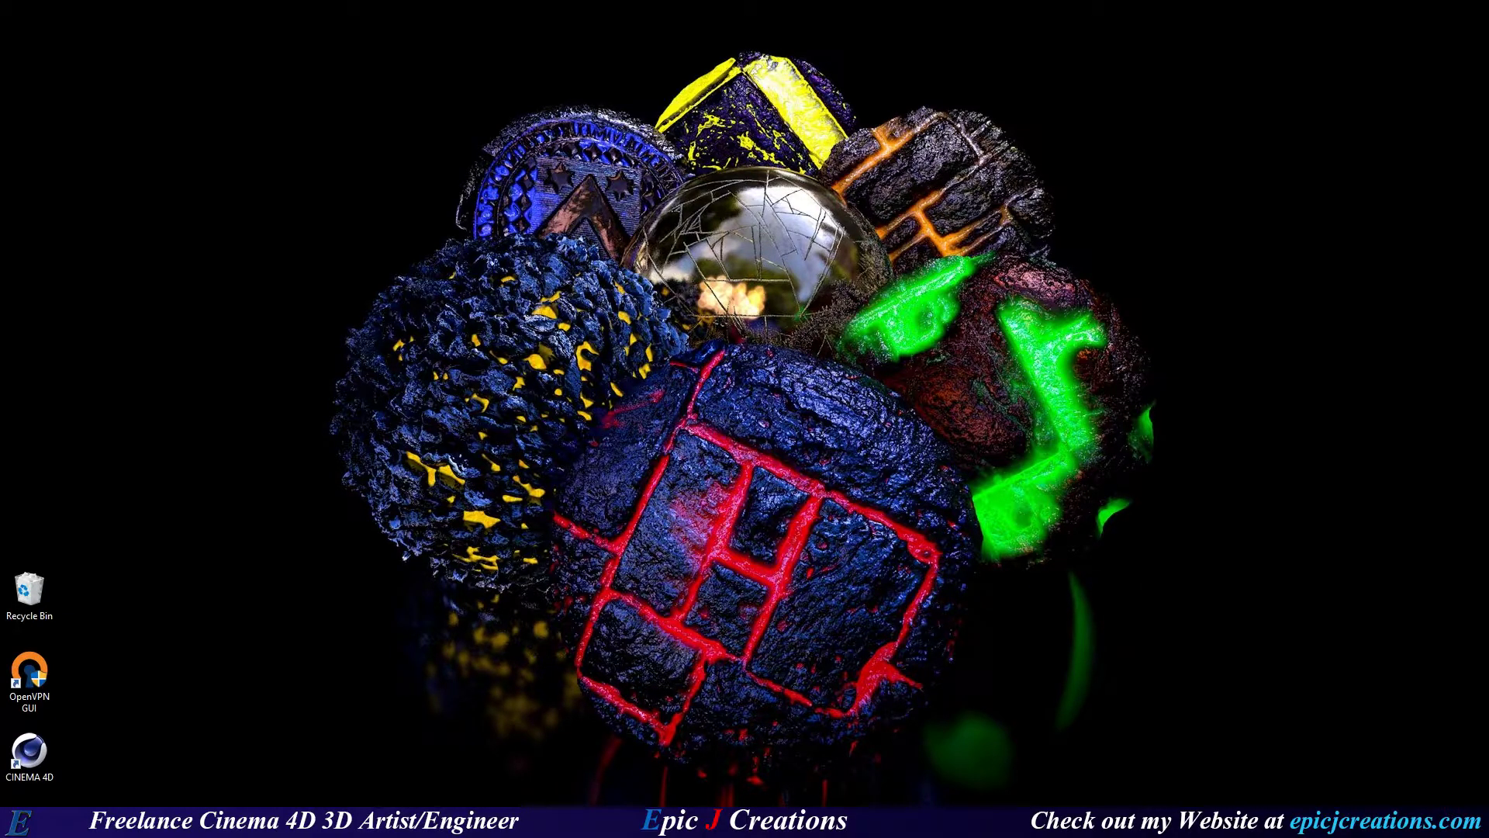
Switch to the Slack chat, then clear it away to reveal the Windows desktop
key(alt+Tab)
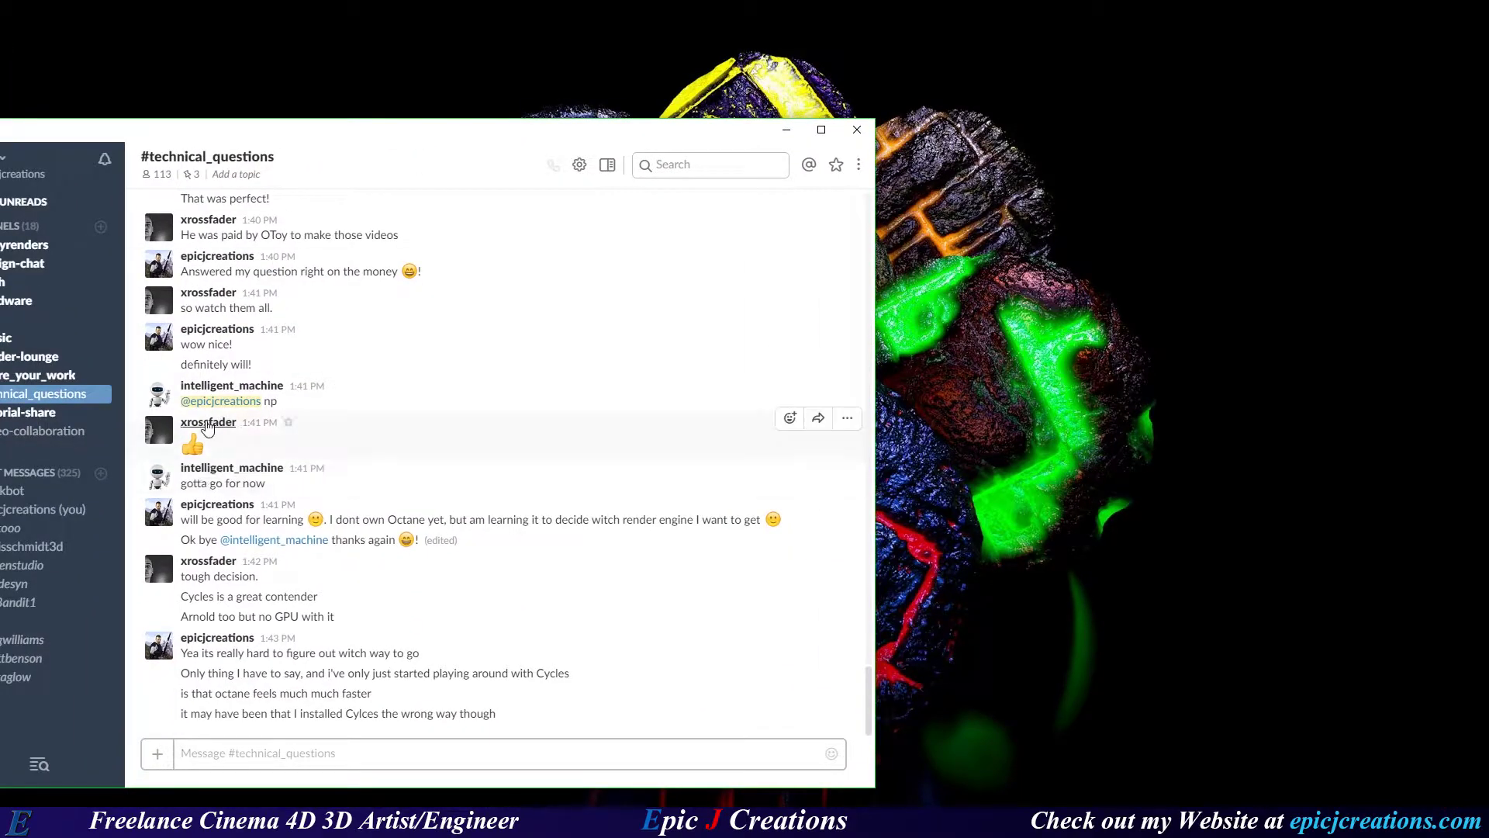
key(super+d)
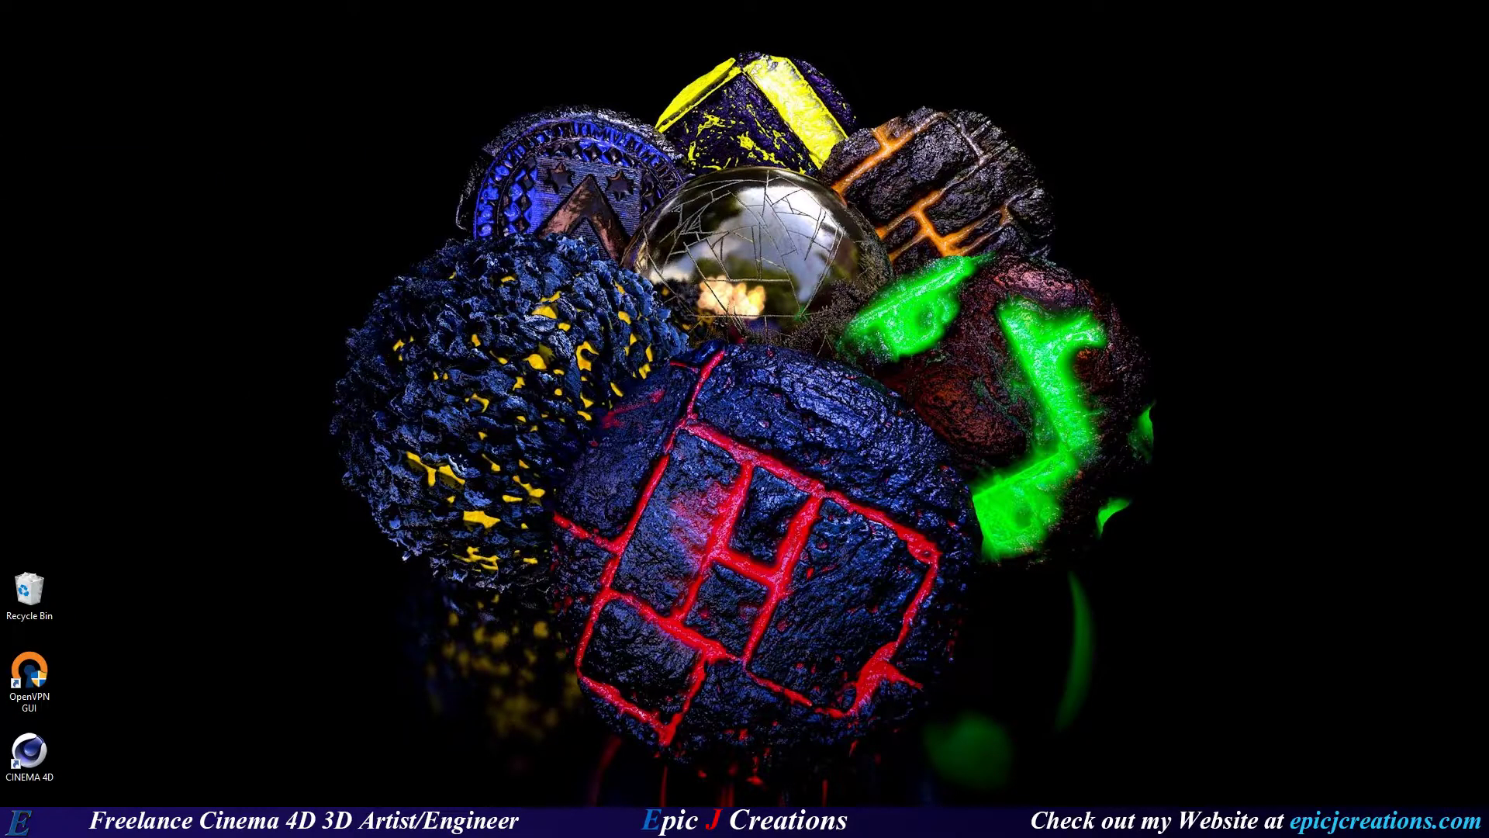
Leave the Chrome Octane lighting article for the empty Untitled 1 scene in Cinema 4D R16
key(alt+Tab)
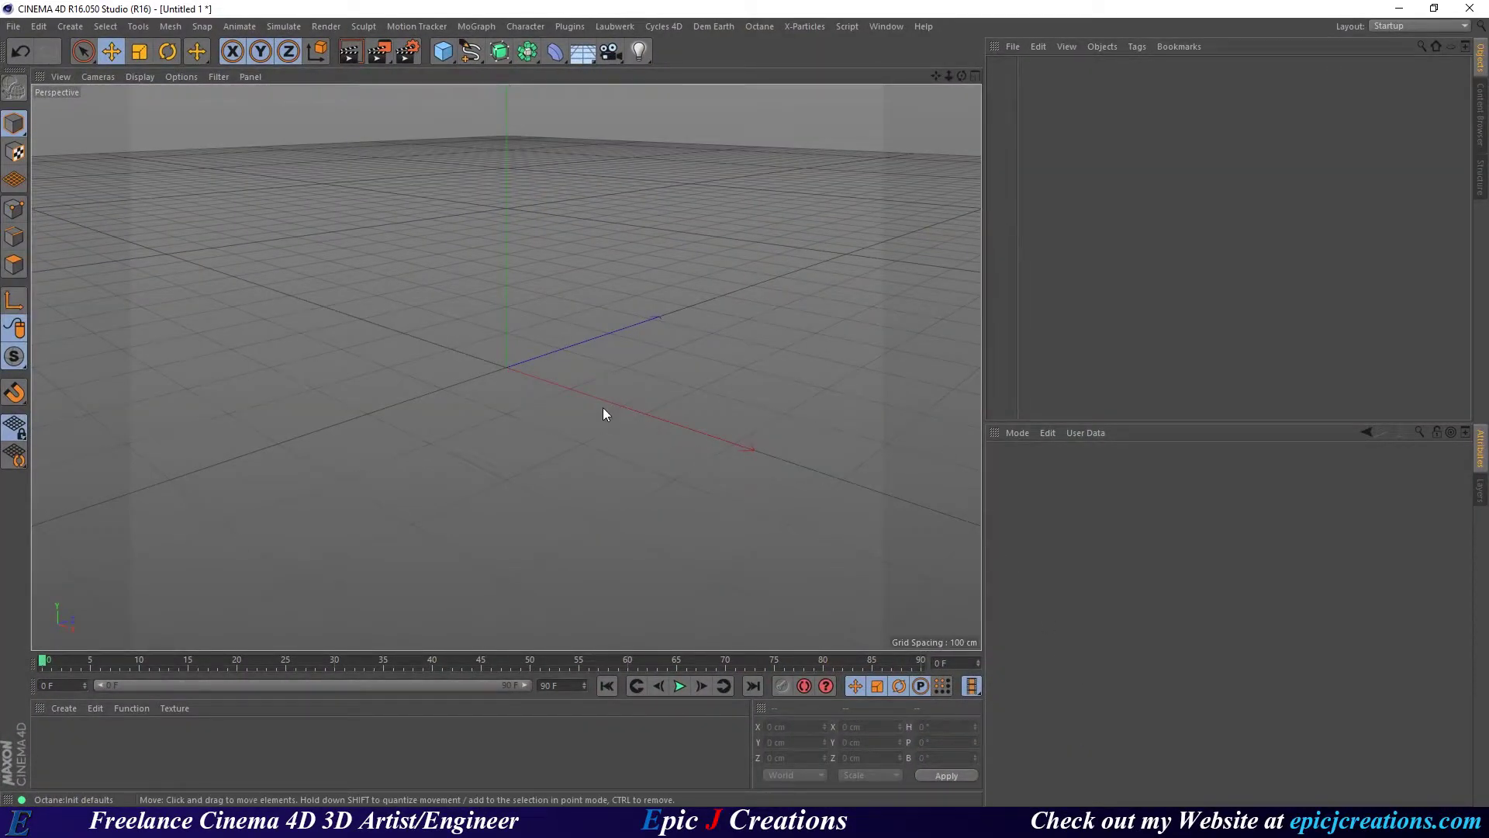
Add a cube, a plane and a sphere from the primitives flyout
click(447, 54)
click(447, 56)
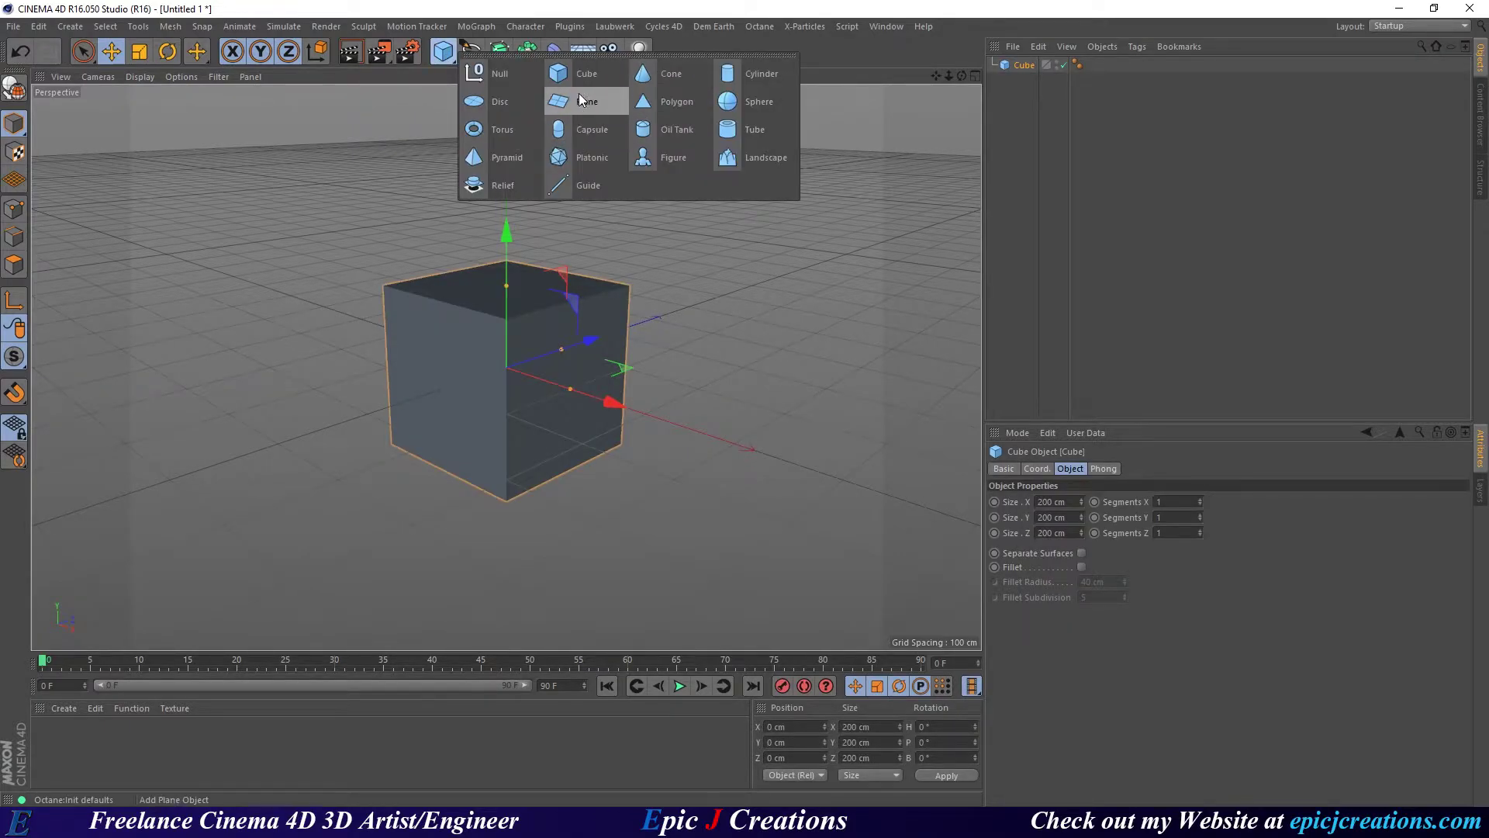
click(584, 102)
click(447, 51)
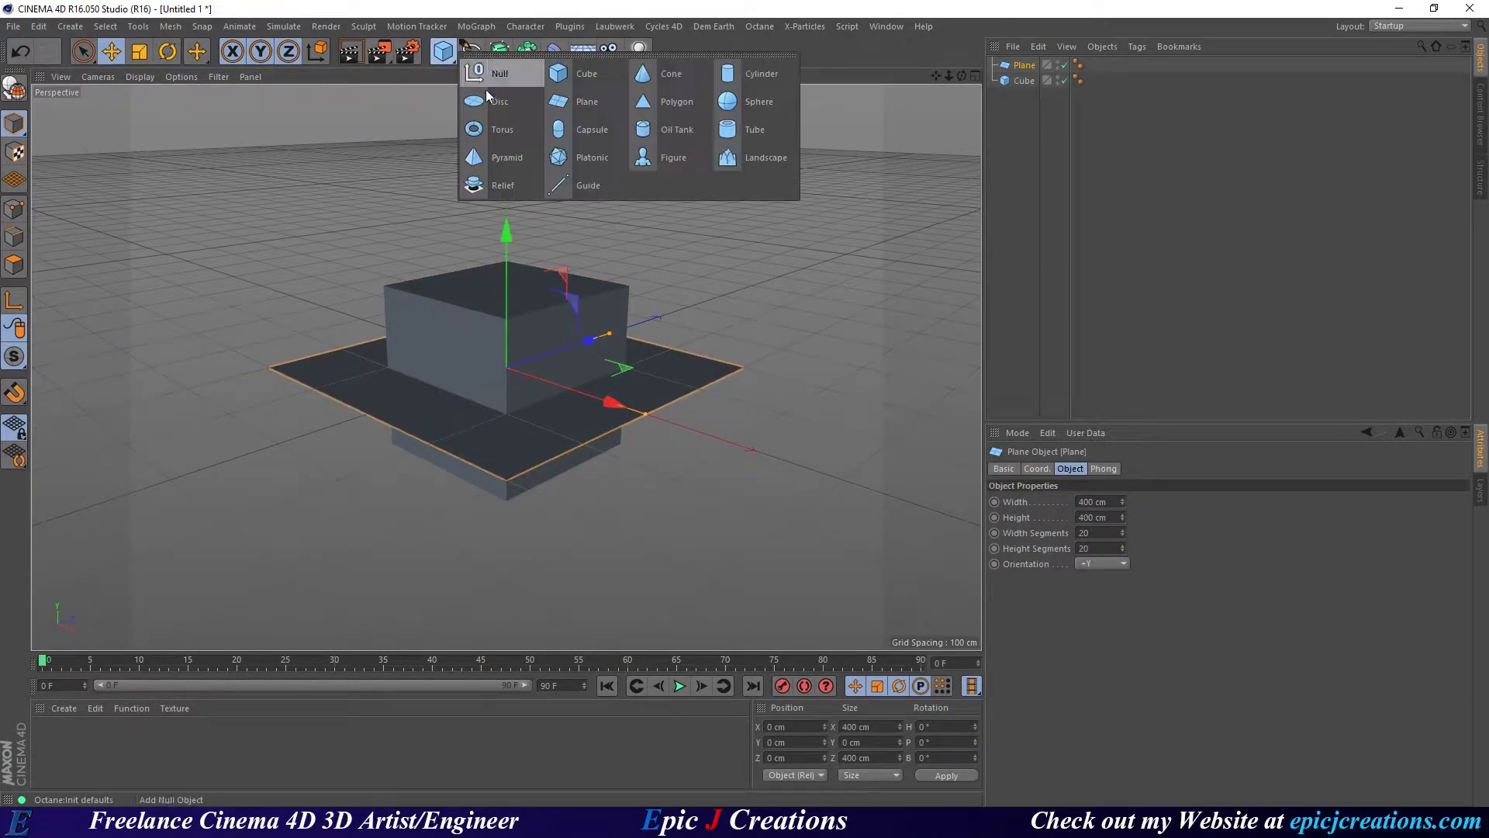
click(788, 108)
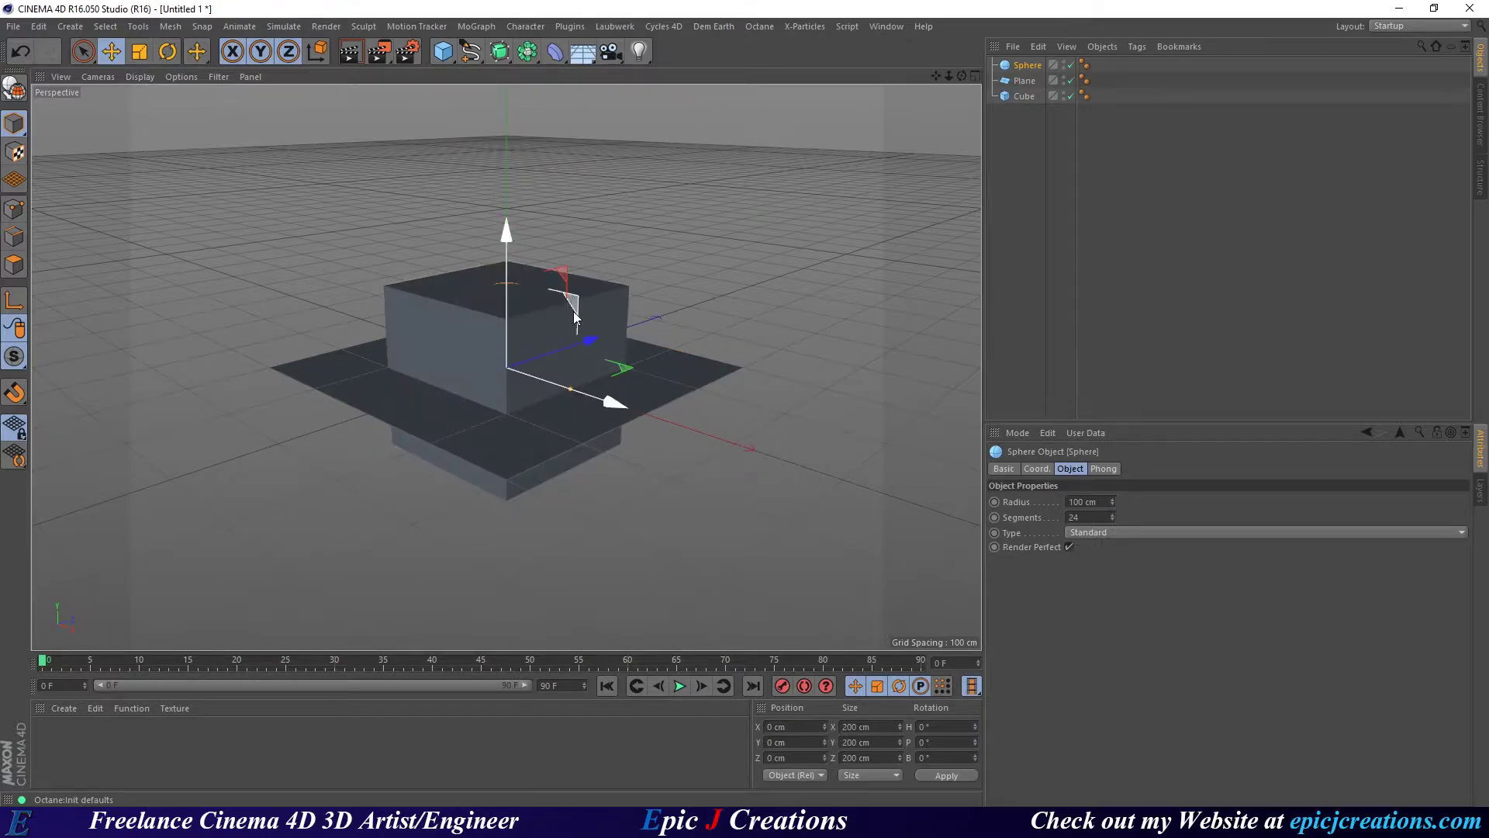
Raise the sphere up-left, lower the plane to Y -100 cm and scale it into a wide floor
drag(574, 311, 380, 114)
click(625, 402)
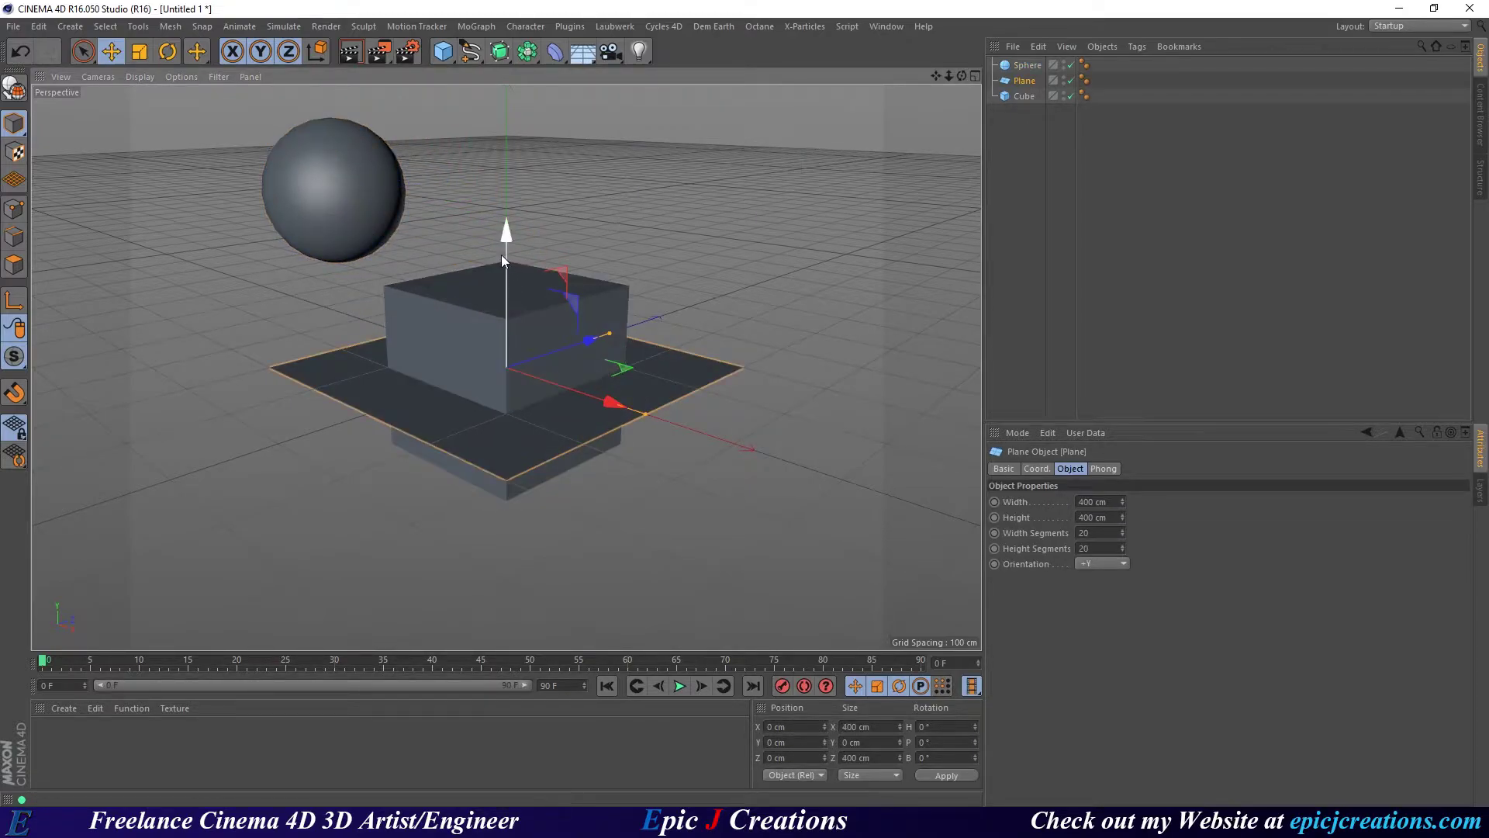
drag(502, 255, 512, 339)
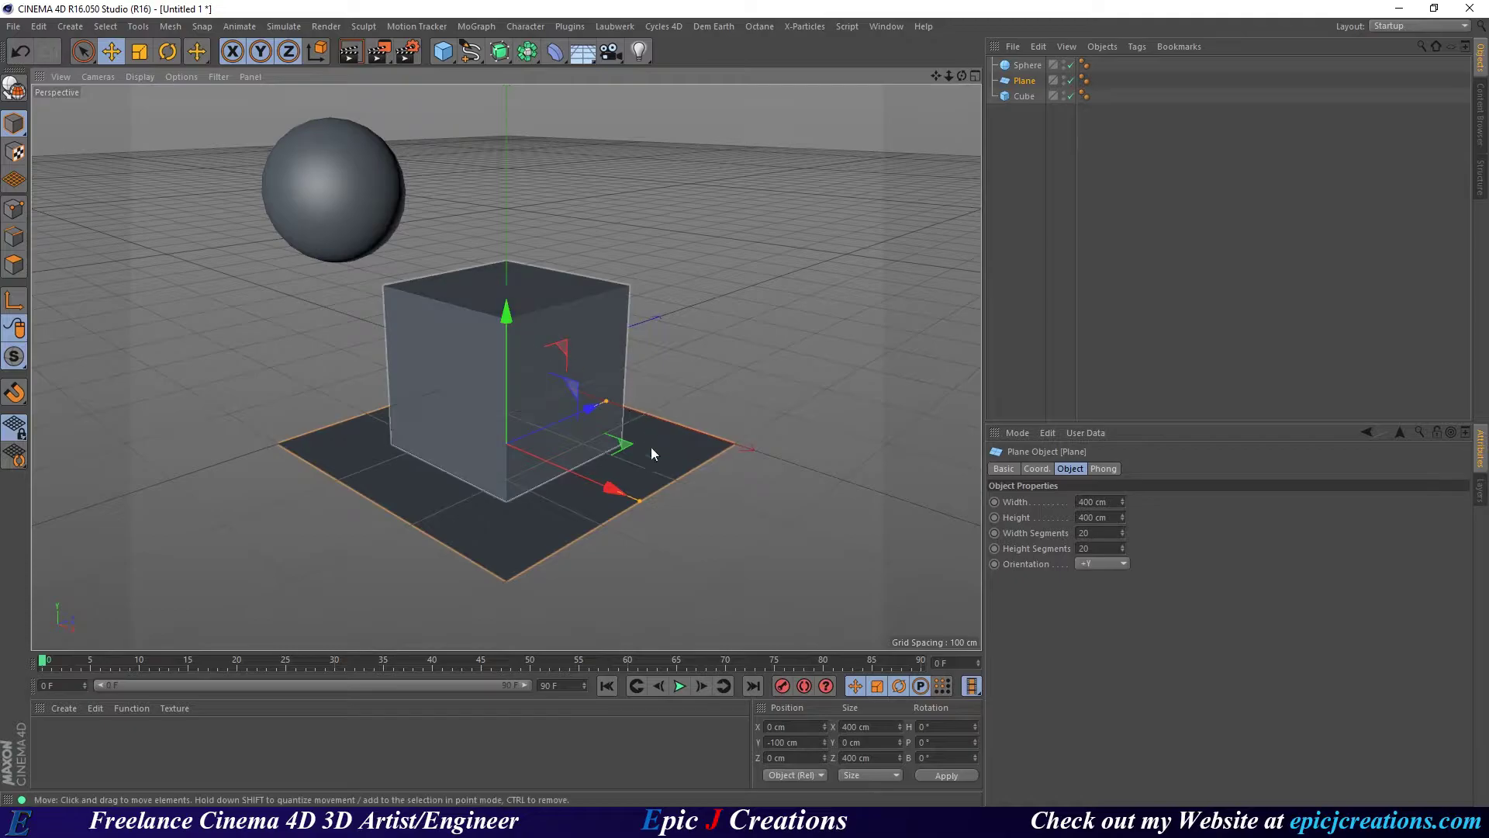
key(t)
drag(582, 542, 1084, 225)
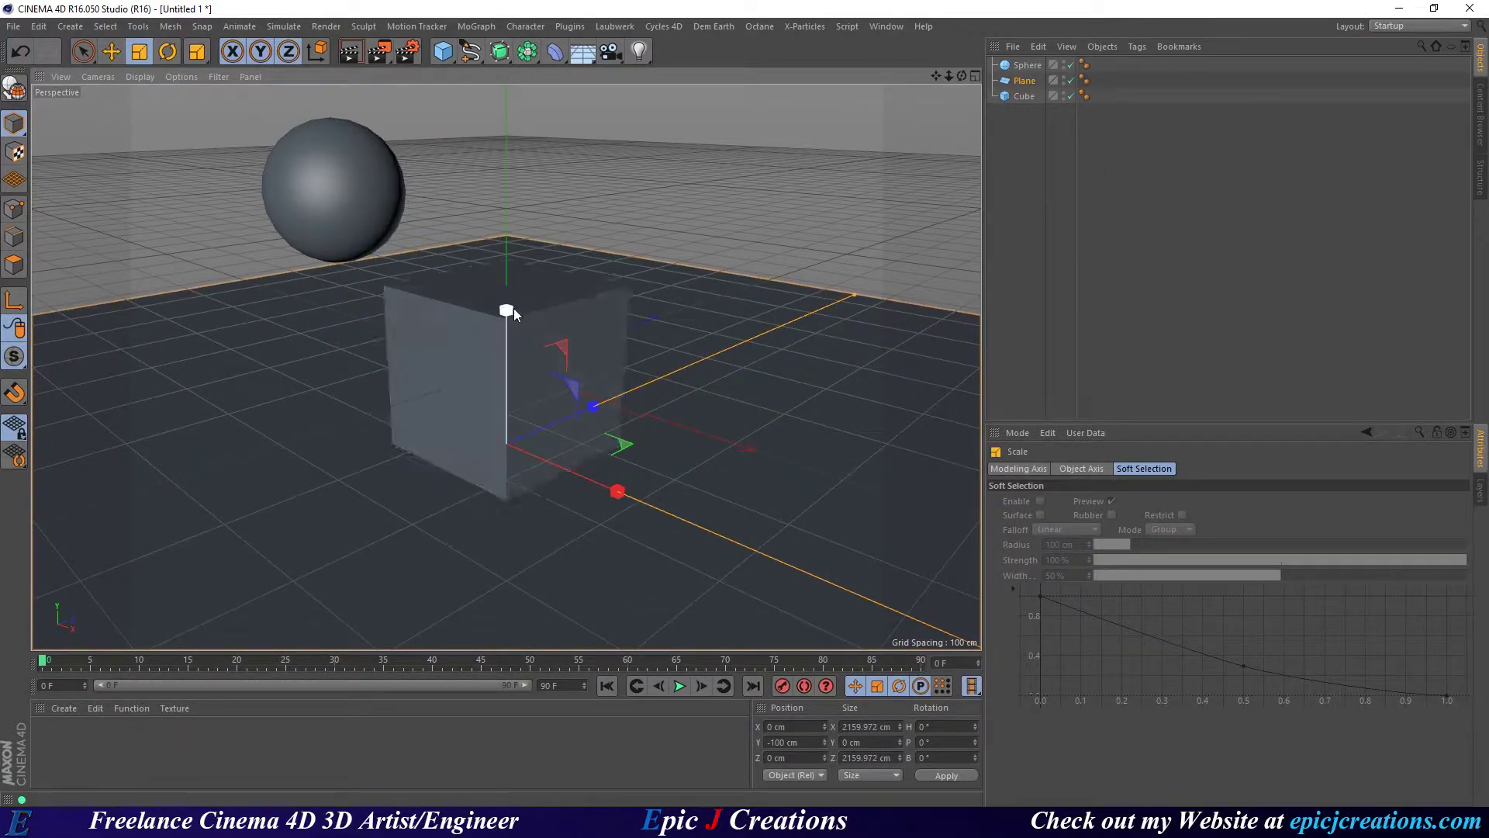
alt+drag(376, 186, 403, 387)
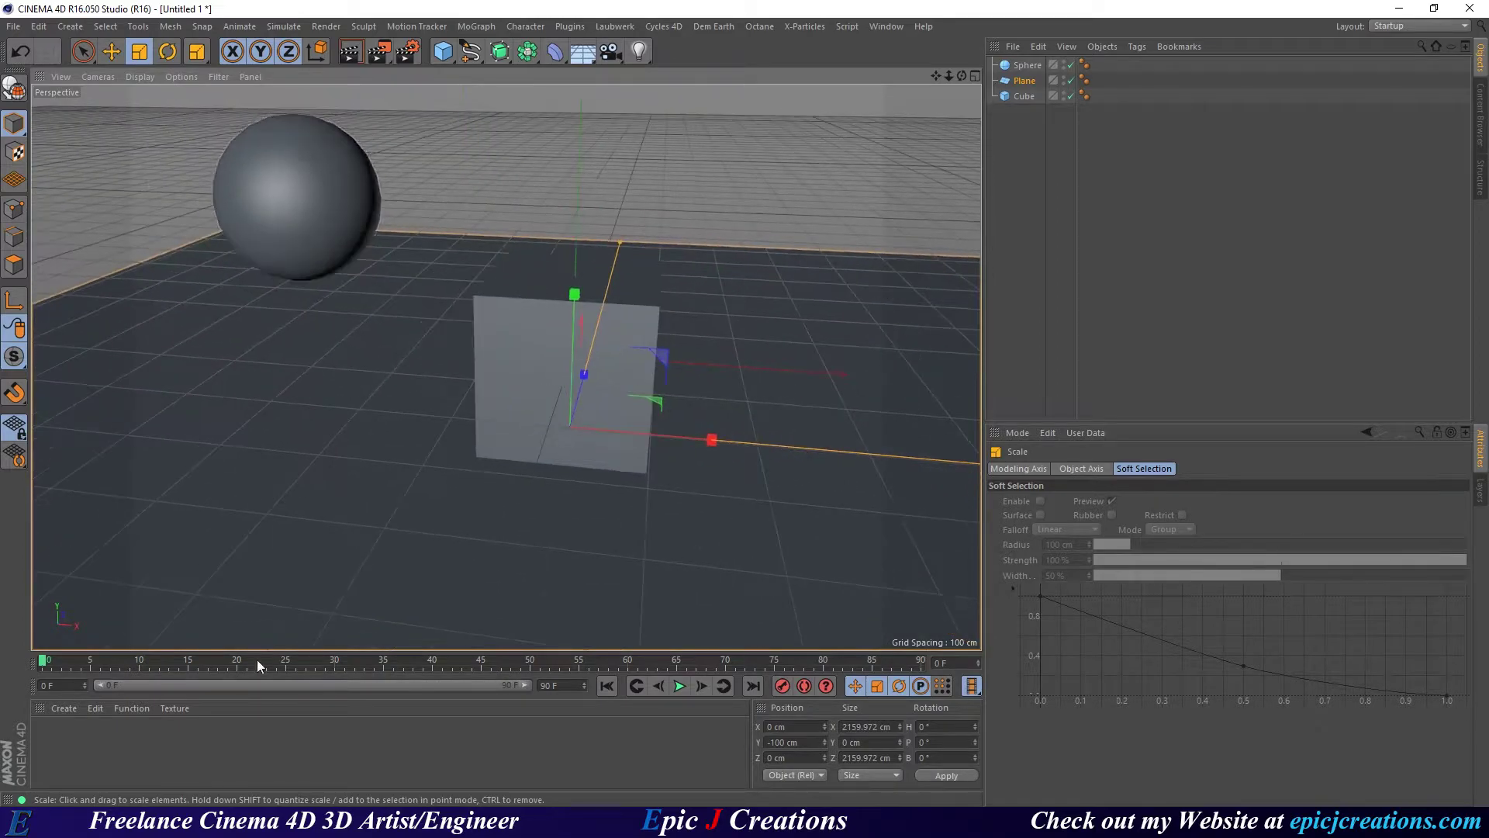
Create an Octane Material, apply it to the plane and cube, and name it Base
click(64, 709)
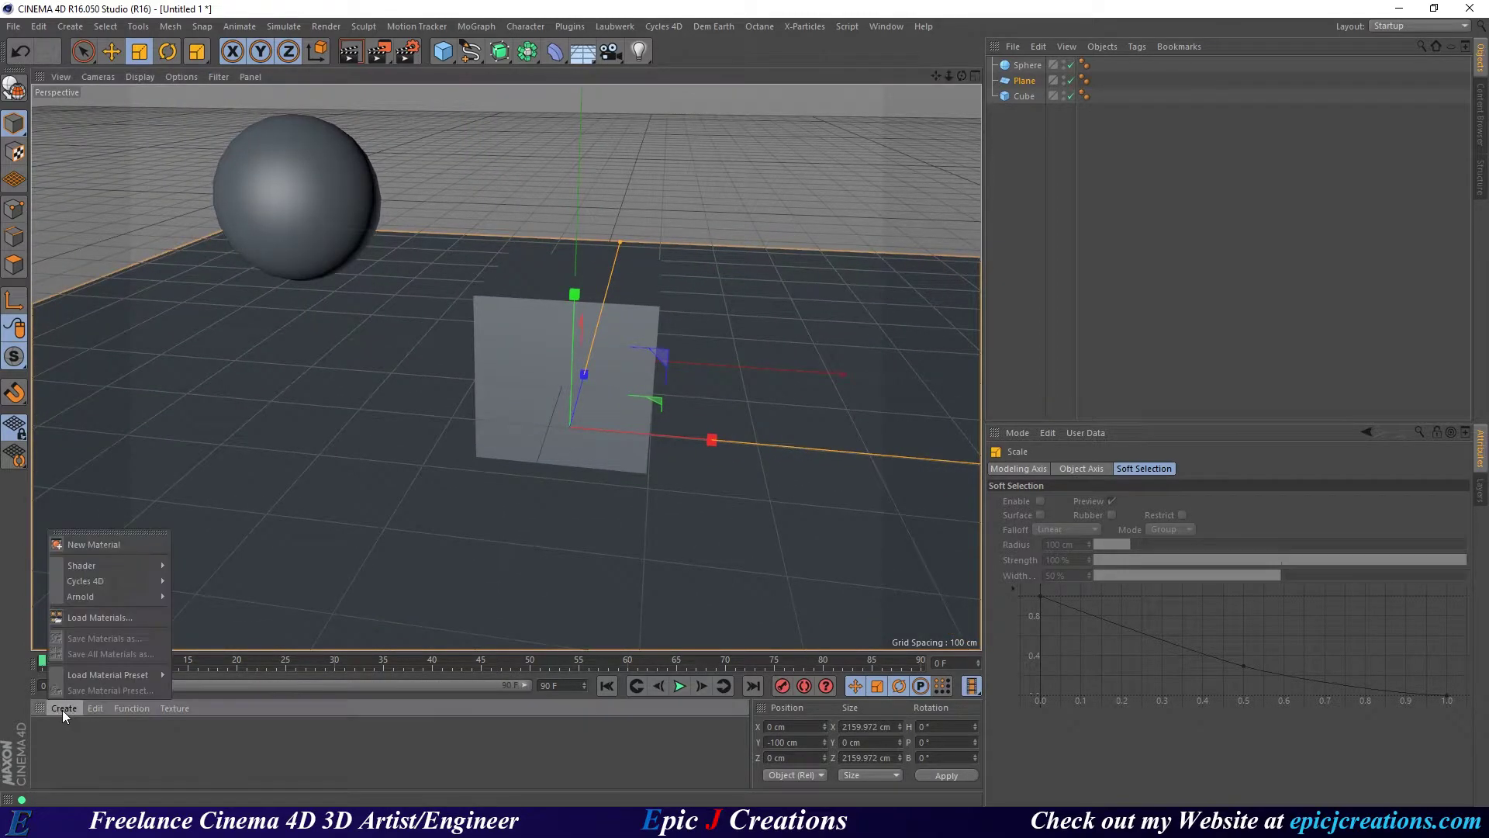
mouse_move(119, 563)
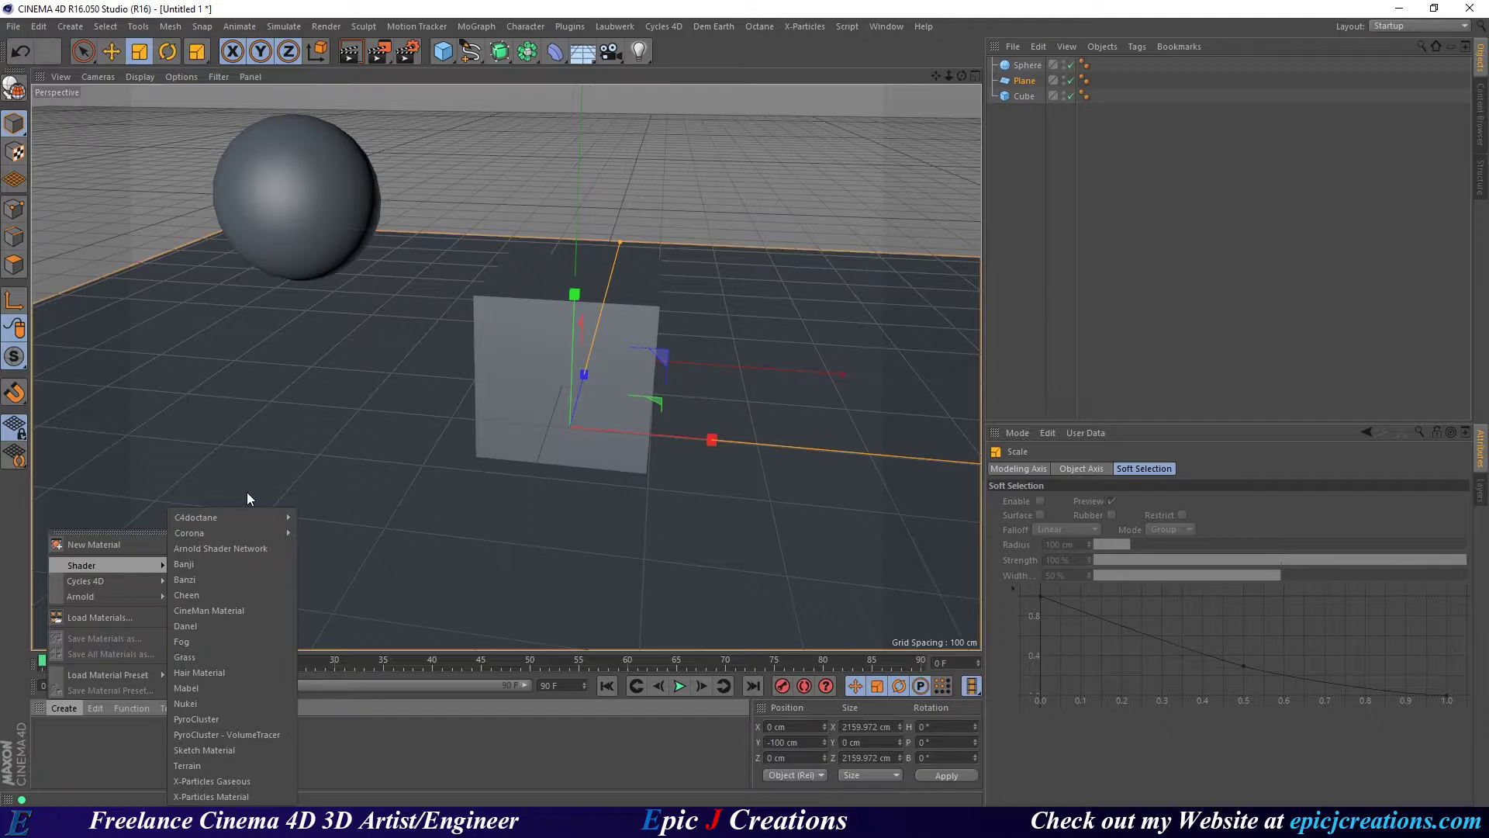
mouse_move(254, 518)
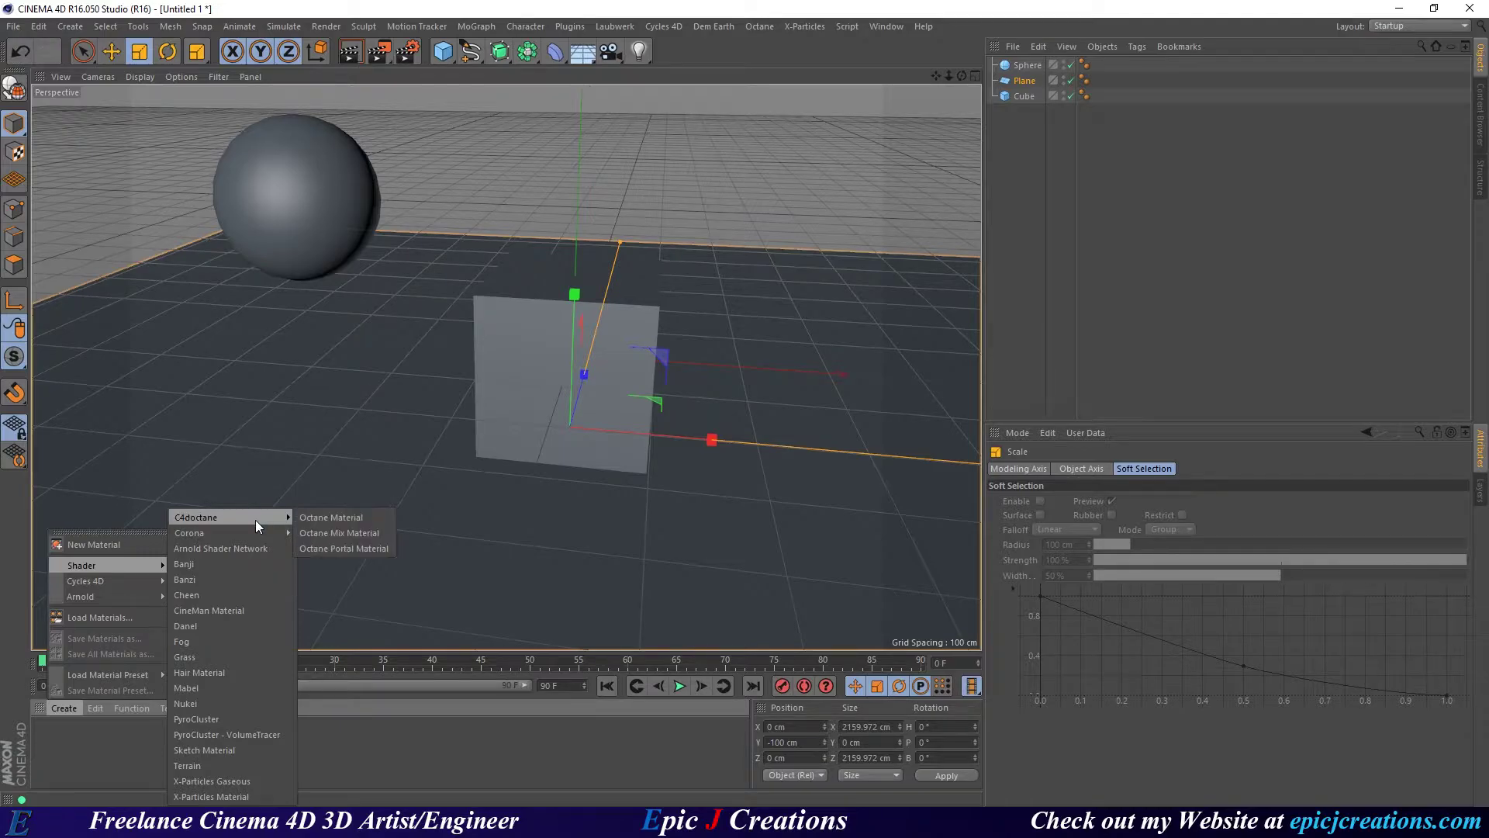
click(347, 518)
drag(44, 729, 373, 570)
drag(46, 733, 534, 454)
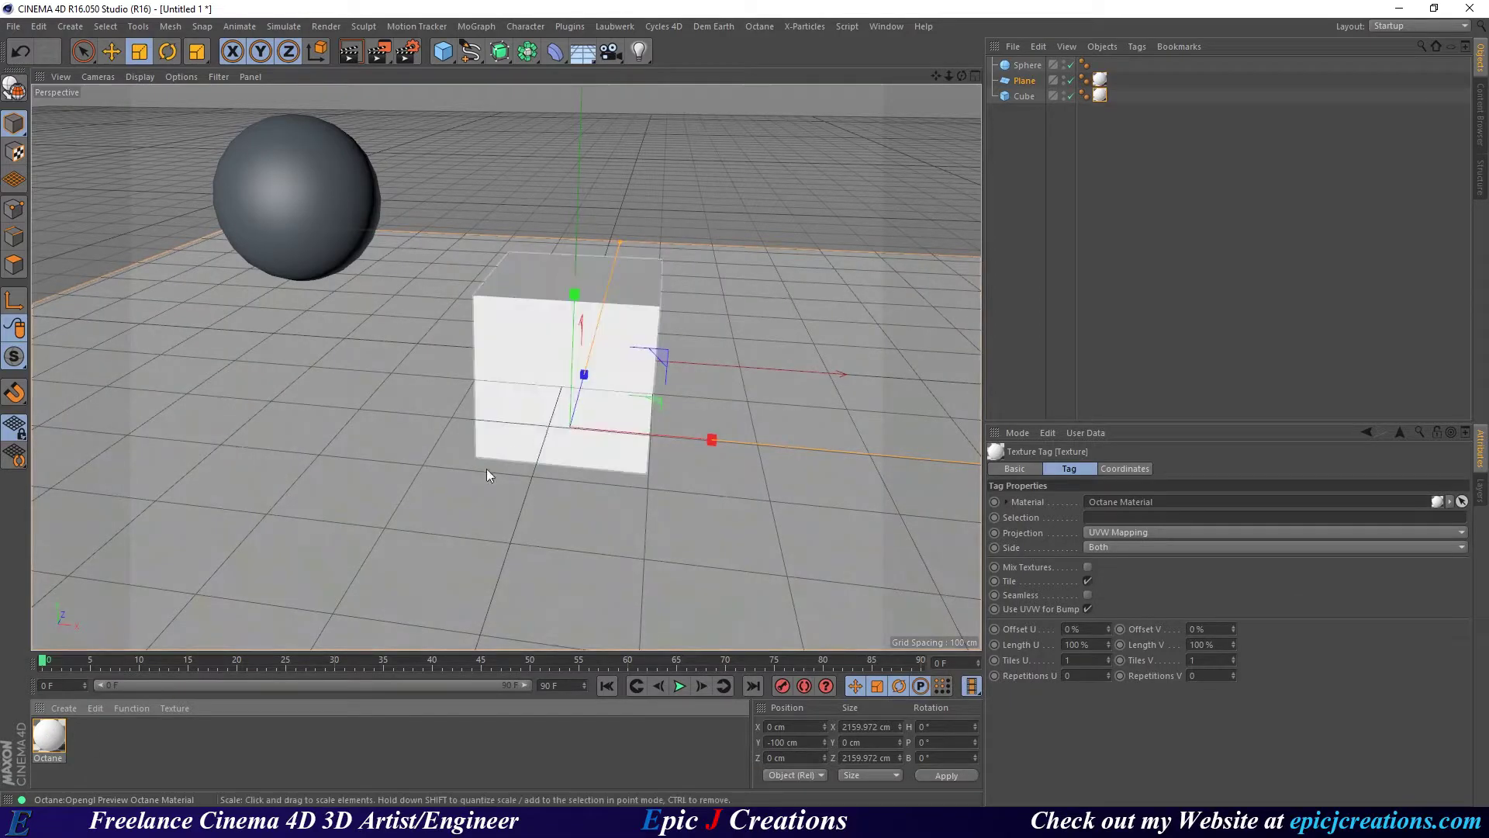
double_click(59, 737)
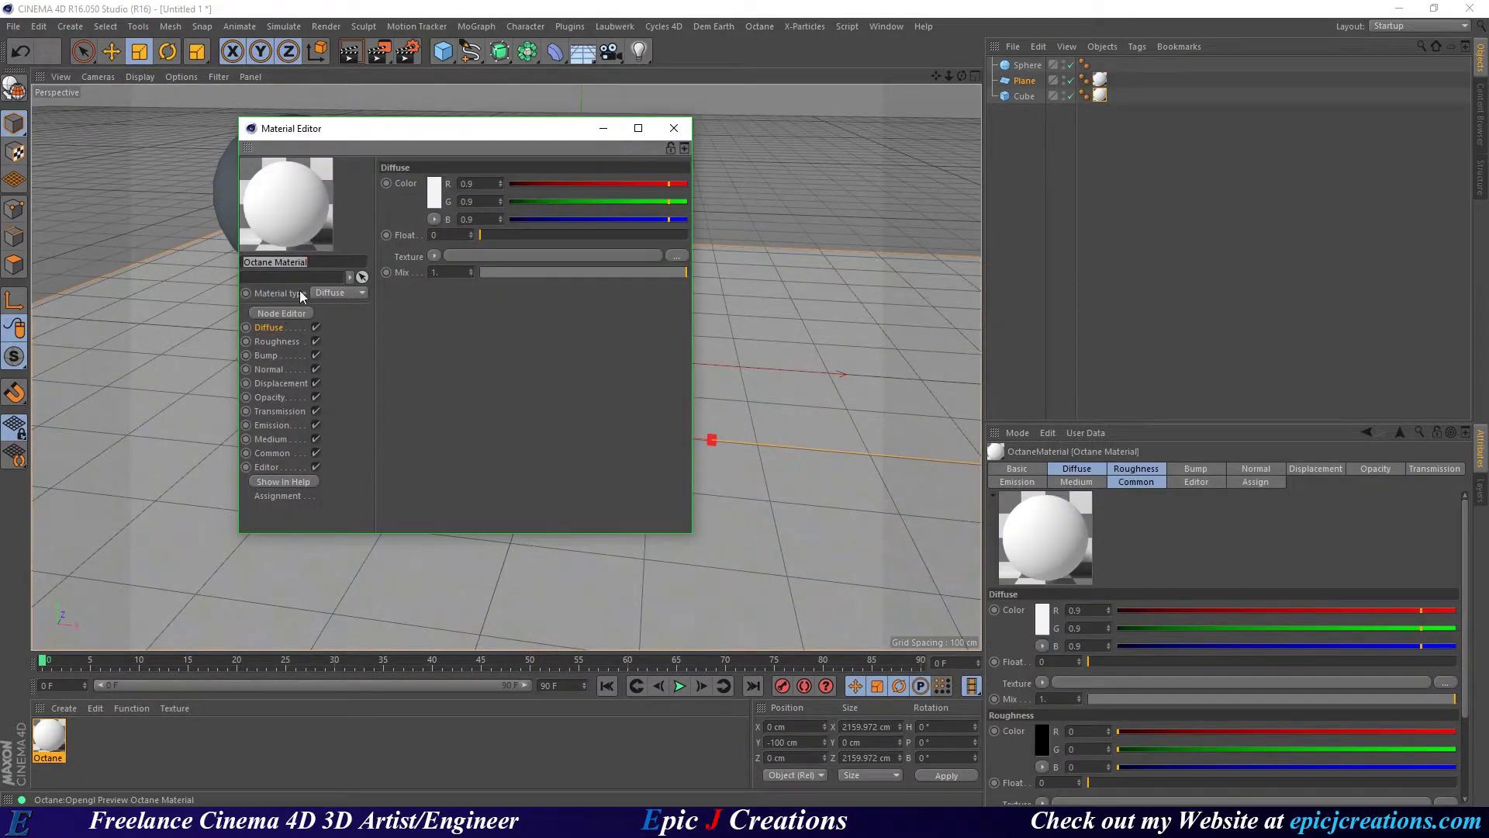
text(Base)
key(Return)
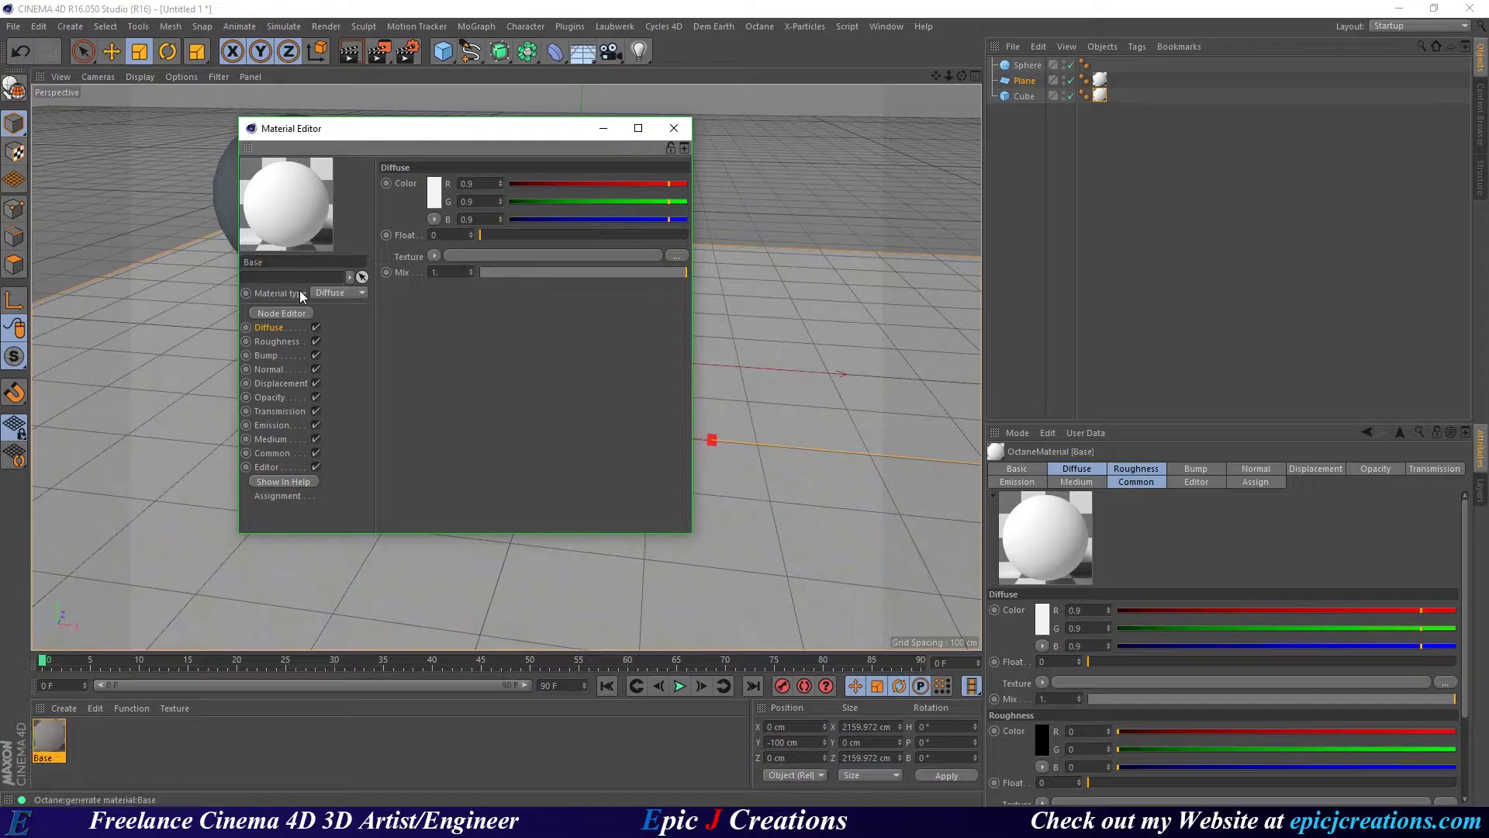
Duplicate the Base material and rename the copy Light
click(119, 729)
key(ctrl+v)
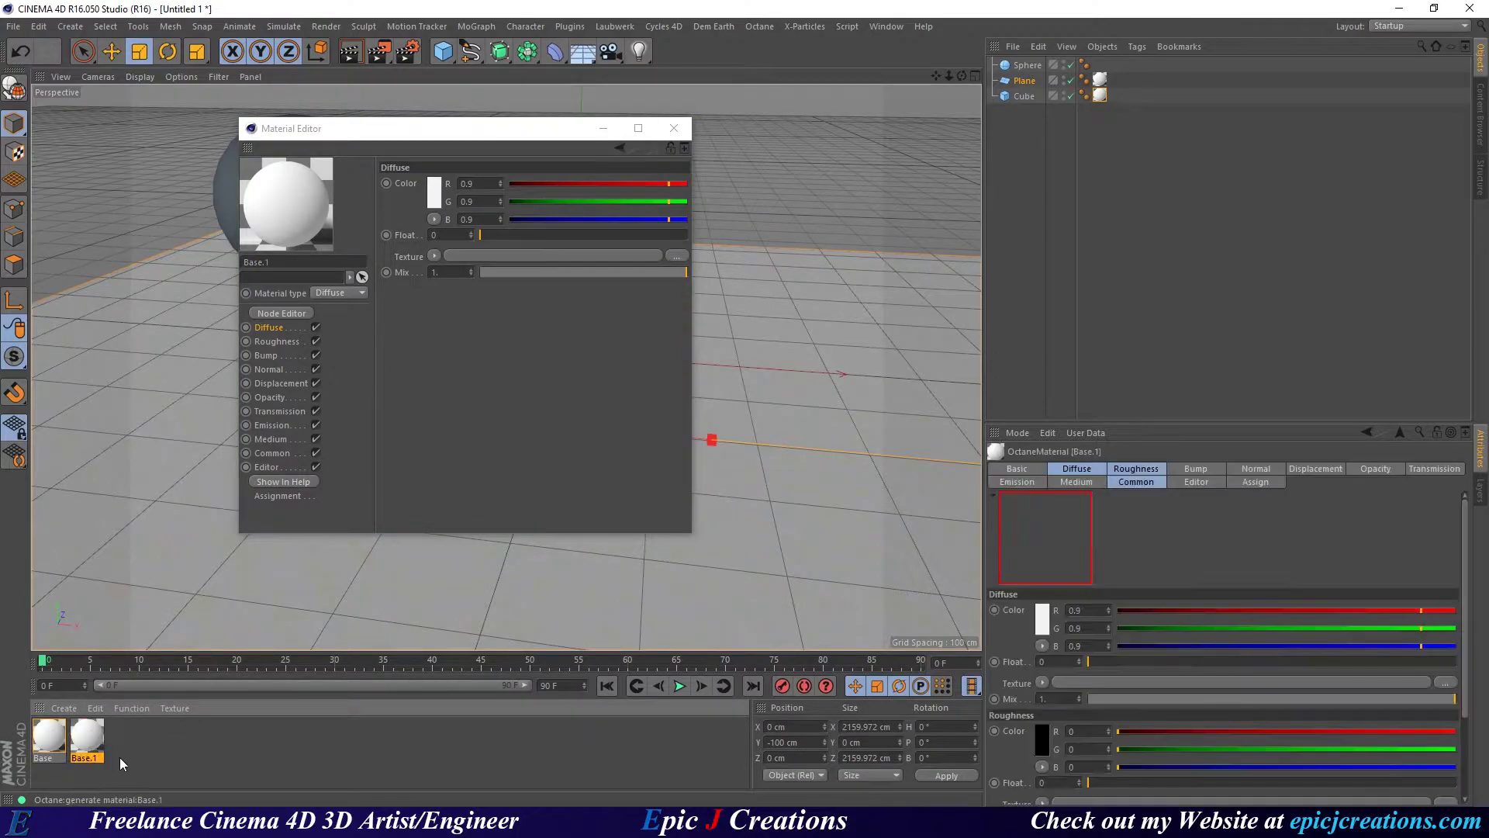
double_click(303, 262)
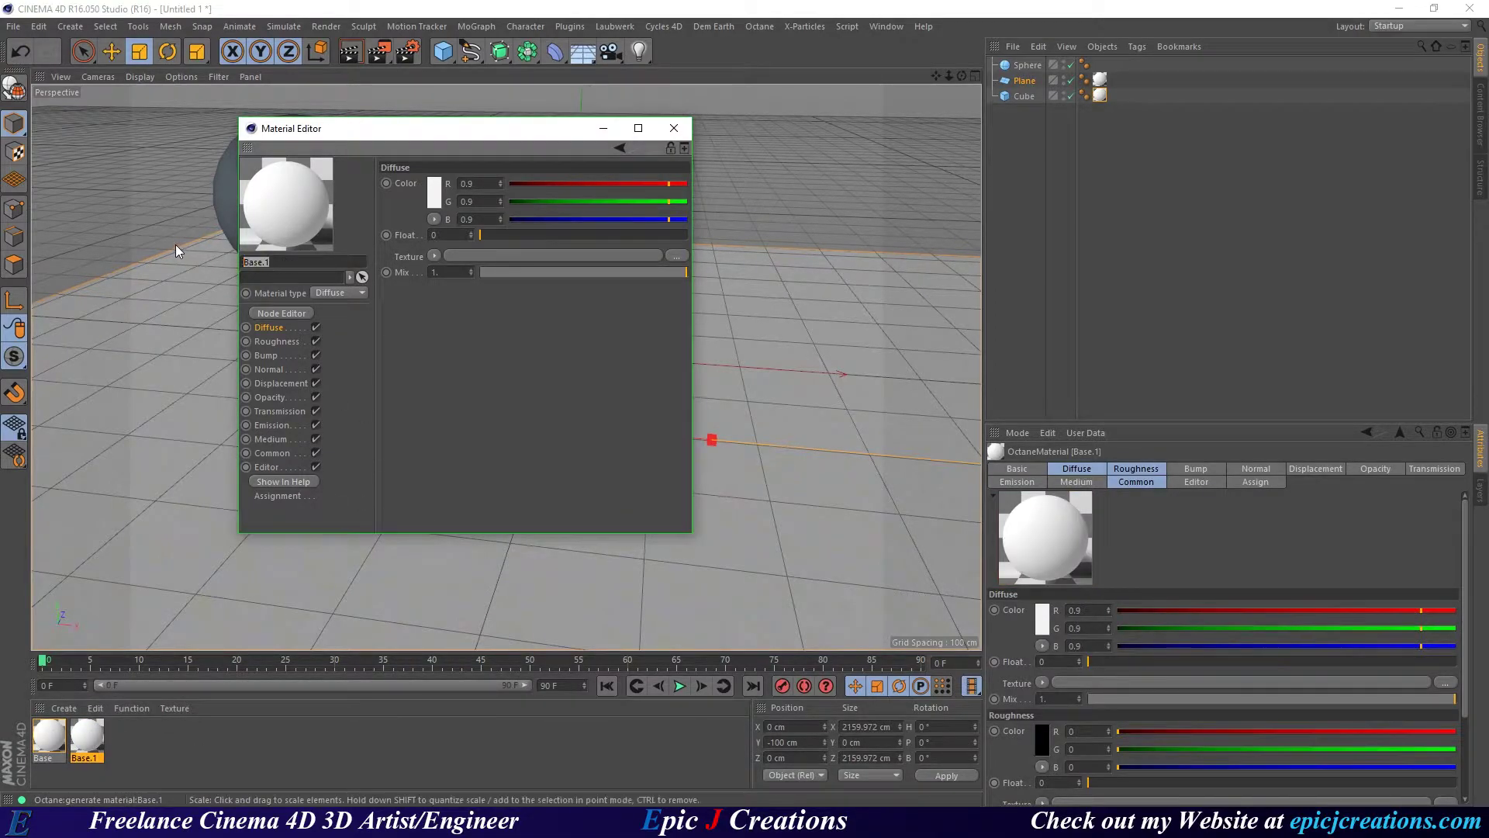
key(BackSpace)
text(Light)
key(Return)
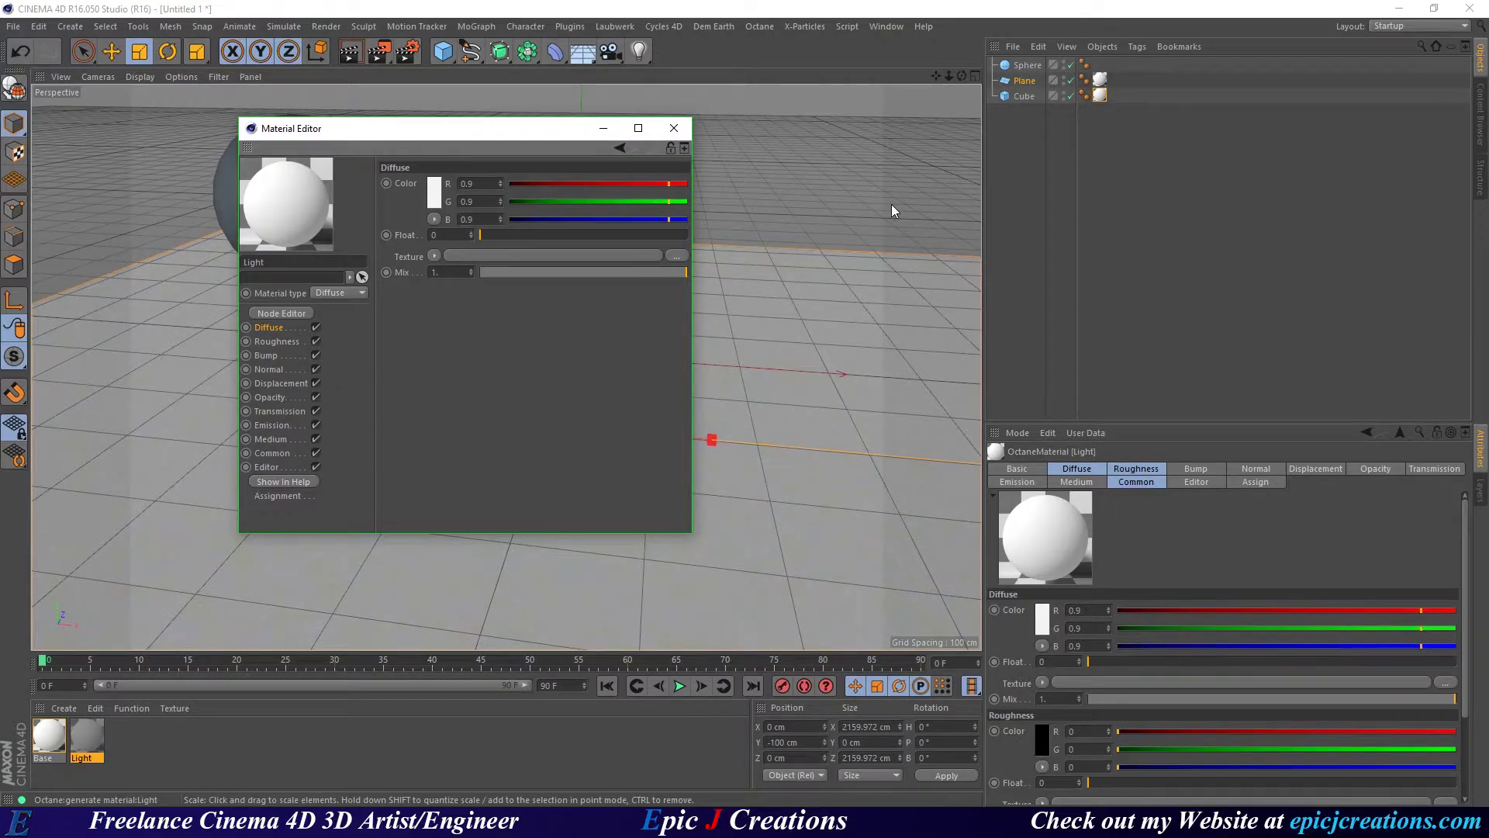
click(688, 132)
Apply the Light material to the sphere and select its new texture tag
click(158, 776)
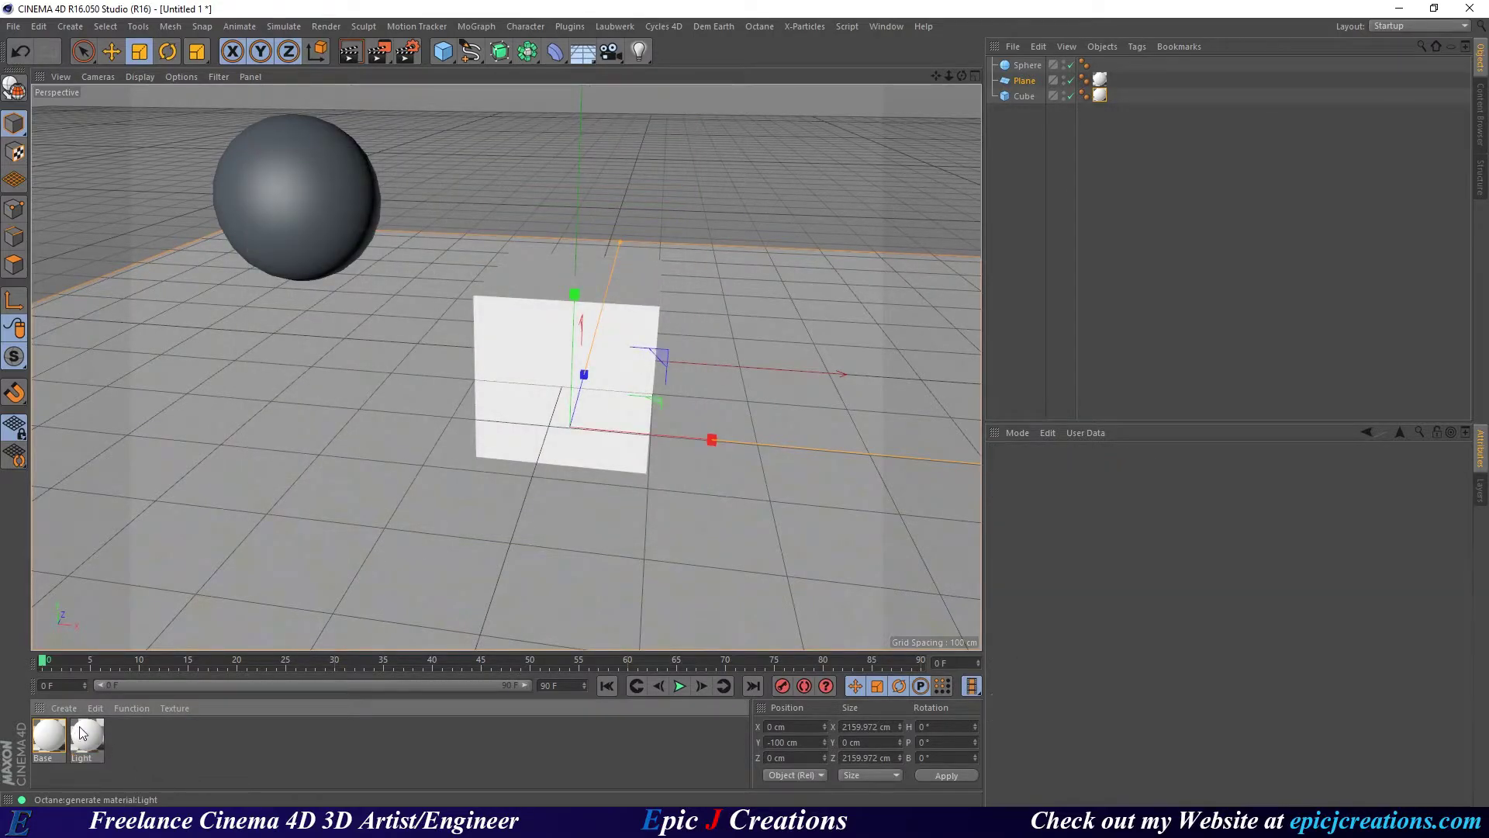
drag(86, 735, 268, 208)
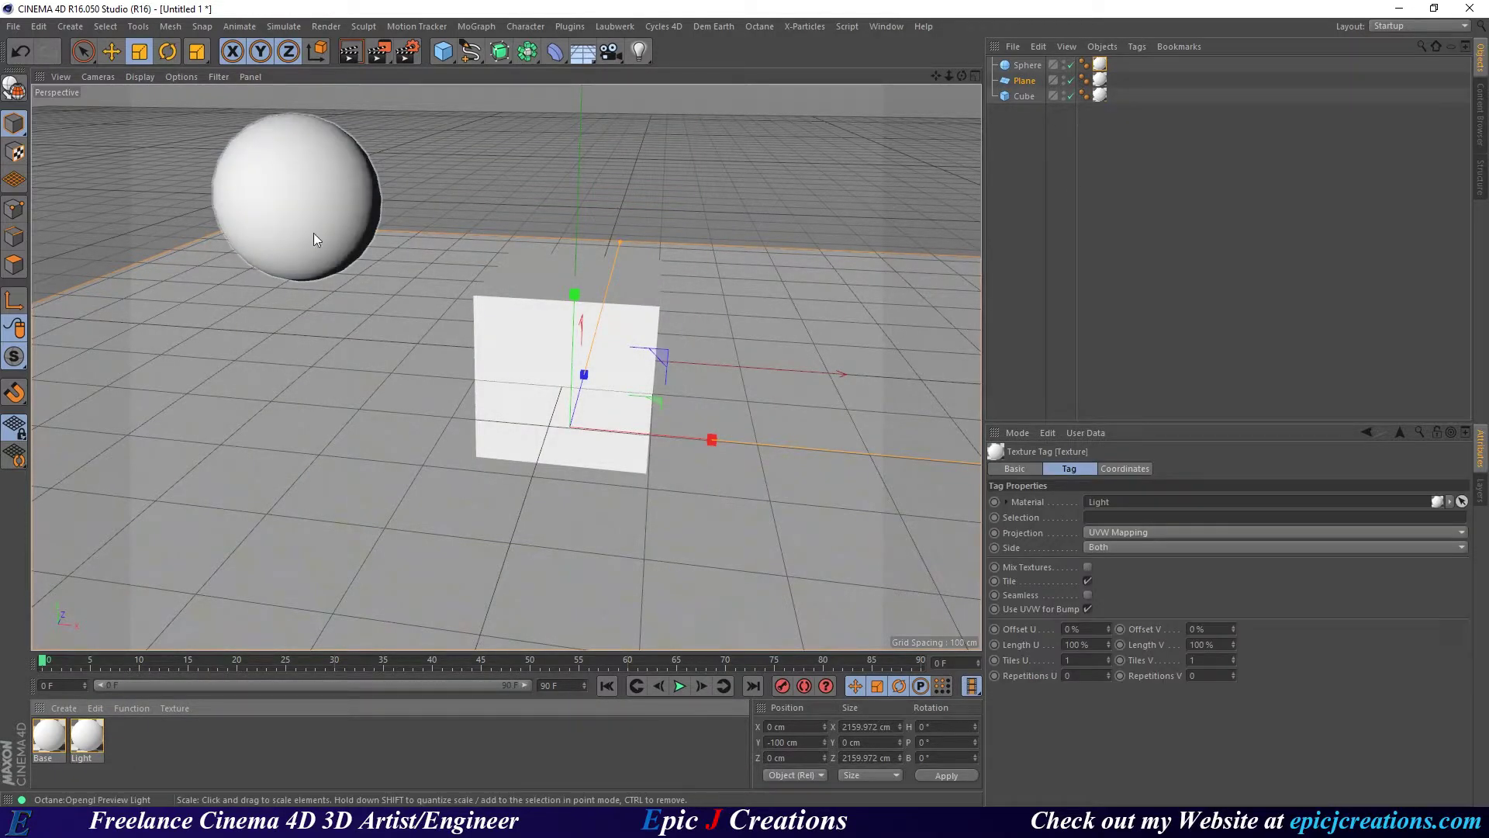
click(314, 180)
alt+middle_drag(431, 350, 456, 389)
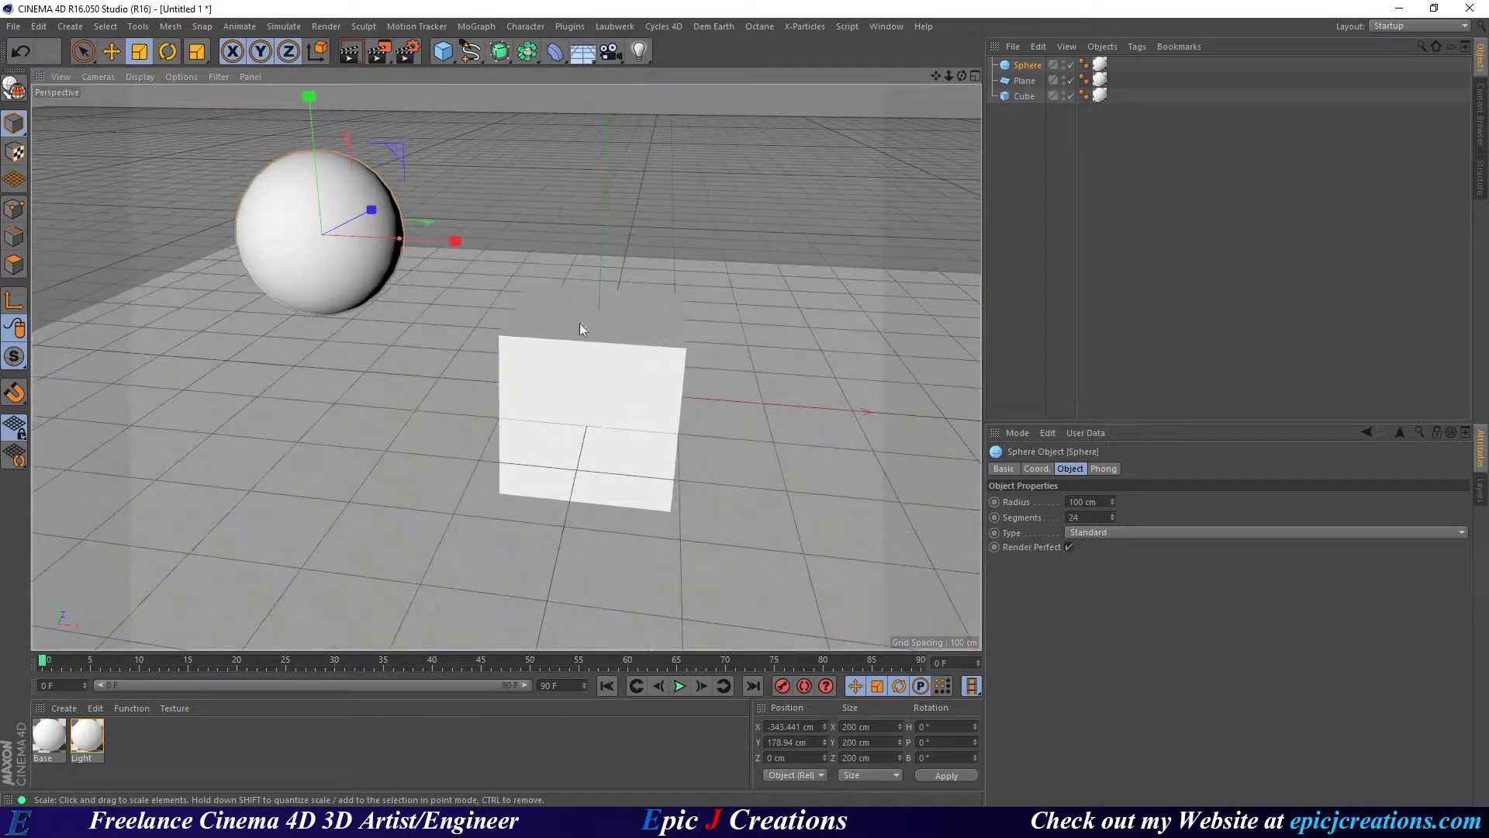
click(1100, 64)
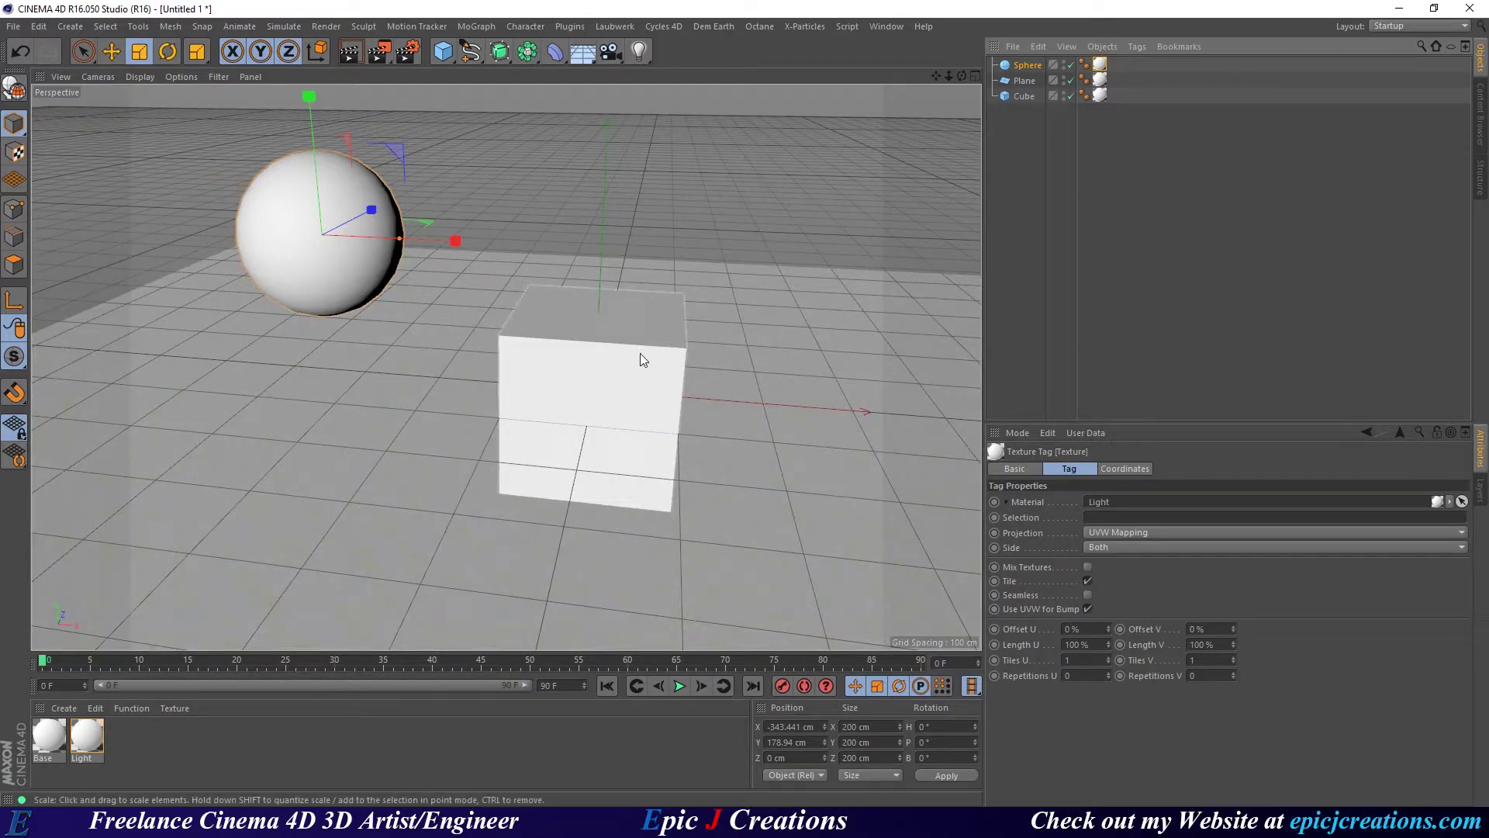
alt+middle_drag(642, 356, 626, 347)
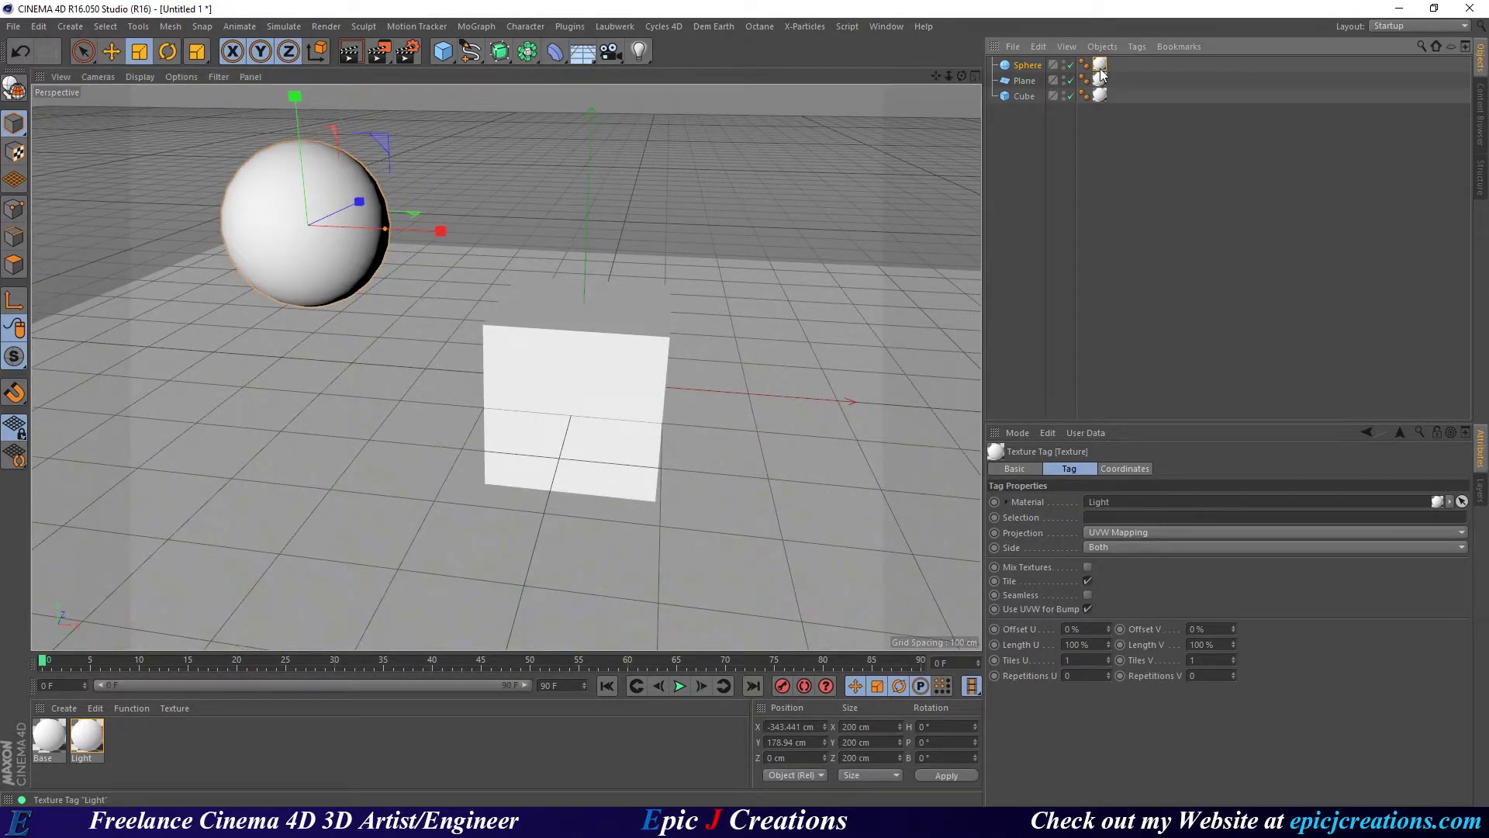
Open the Light material in the Material Editor, then close the editor
click(97, 741)
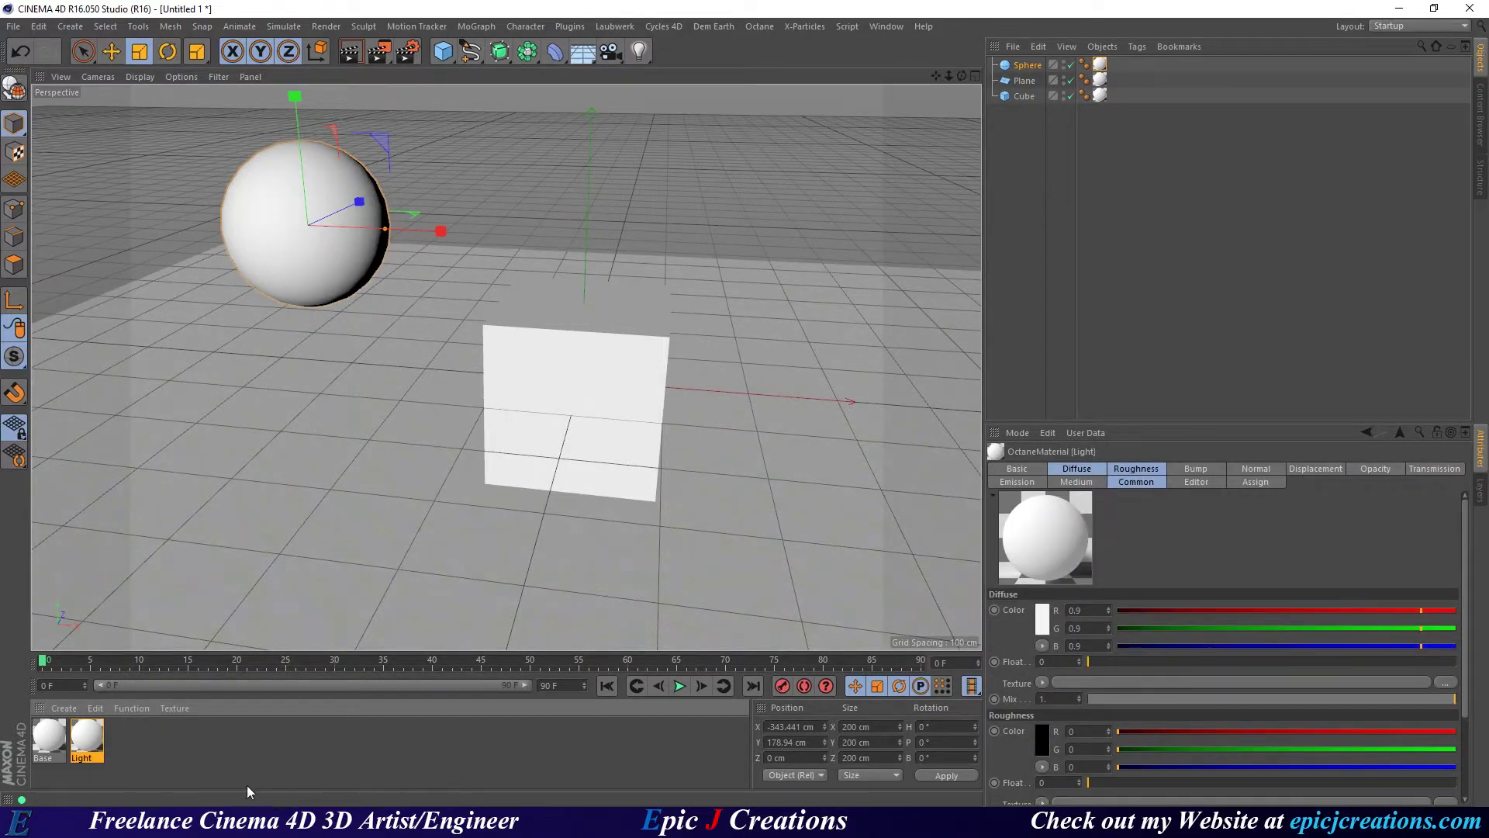
double_click(91, 741)
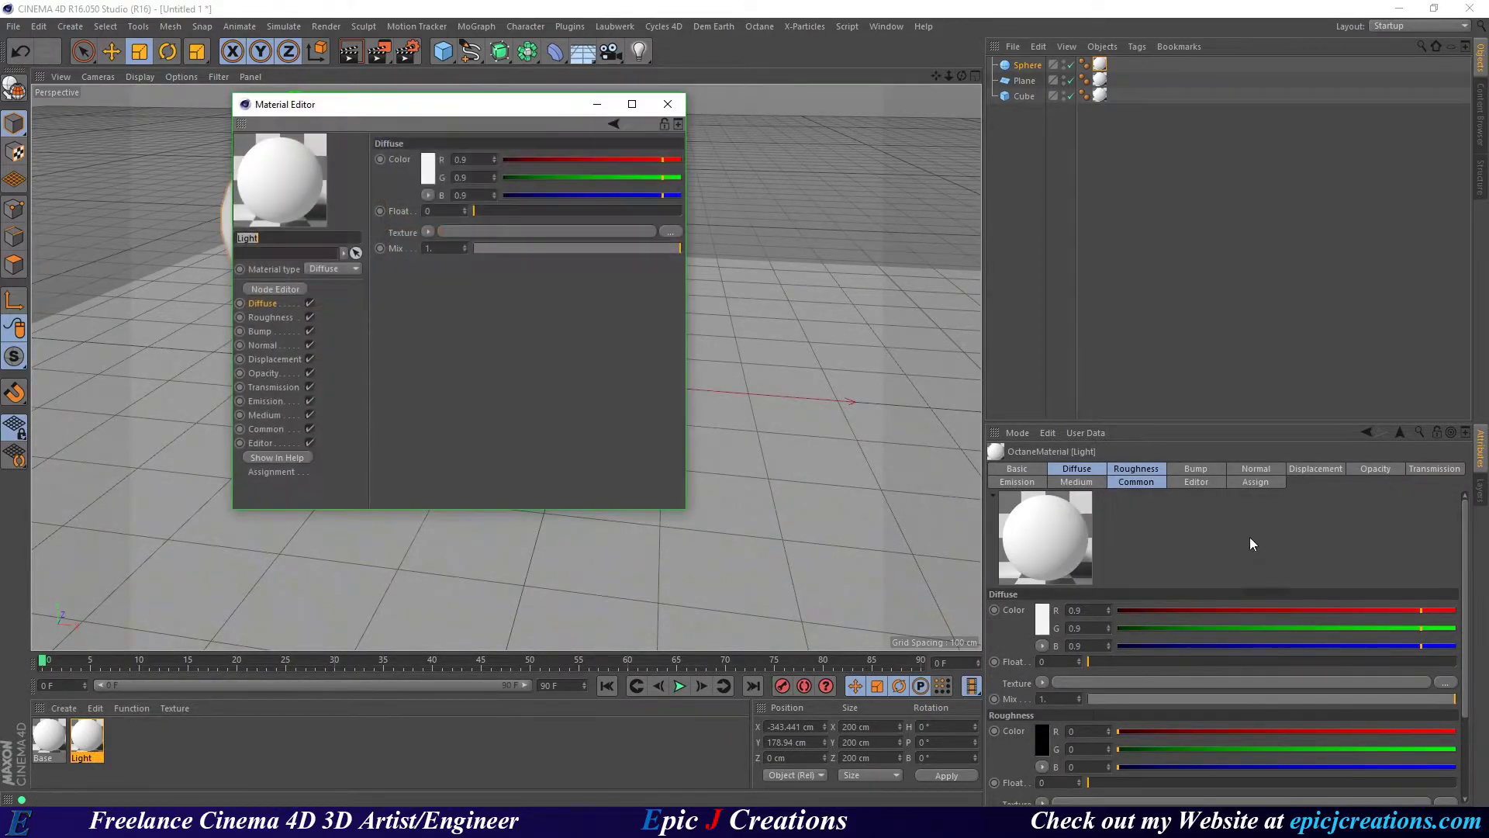
click(668, 104)
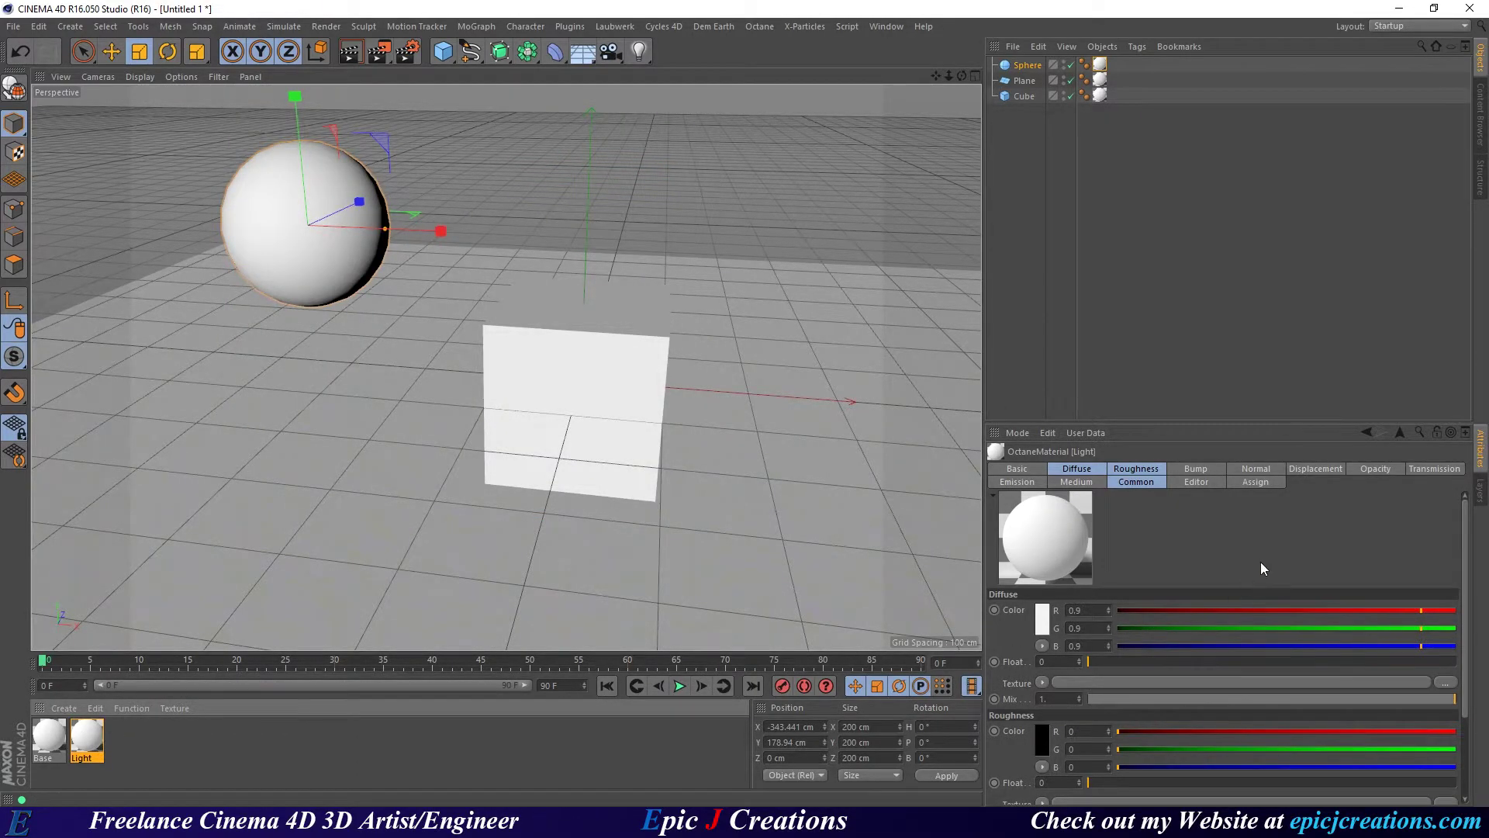
Set the Light material's Emission texture to the C4doctane Blackbody Emission shader
click(1019, 483)
click(1042, 611)
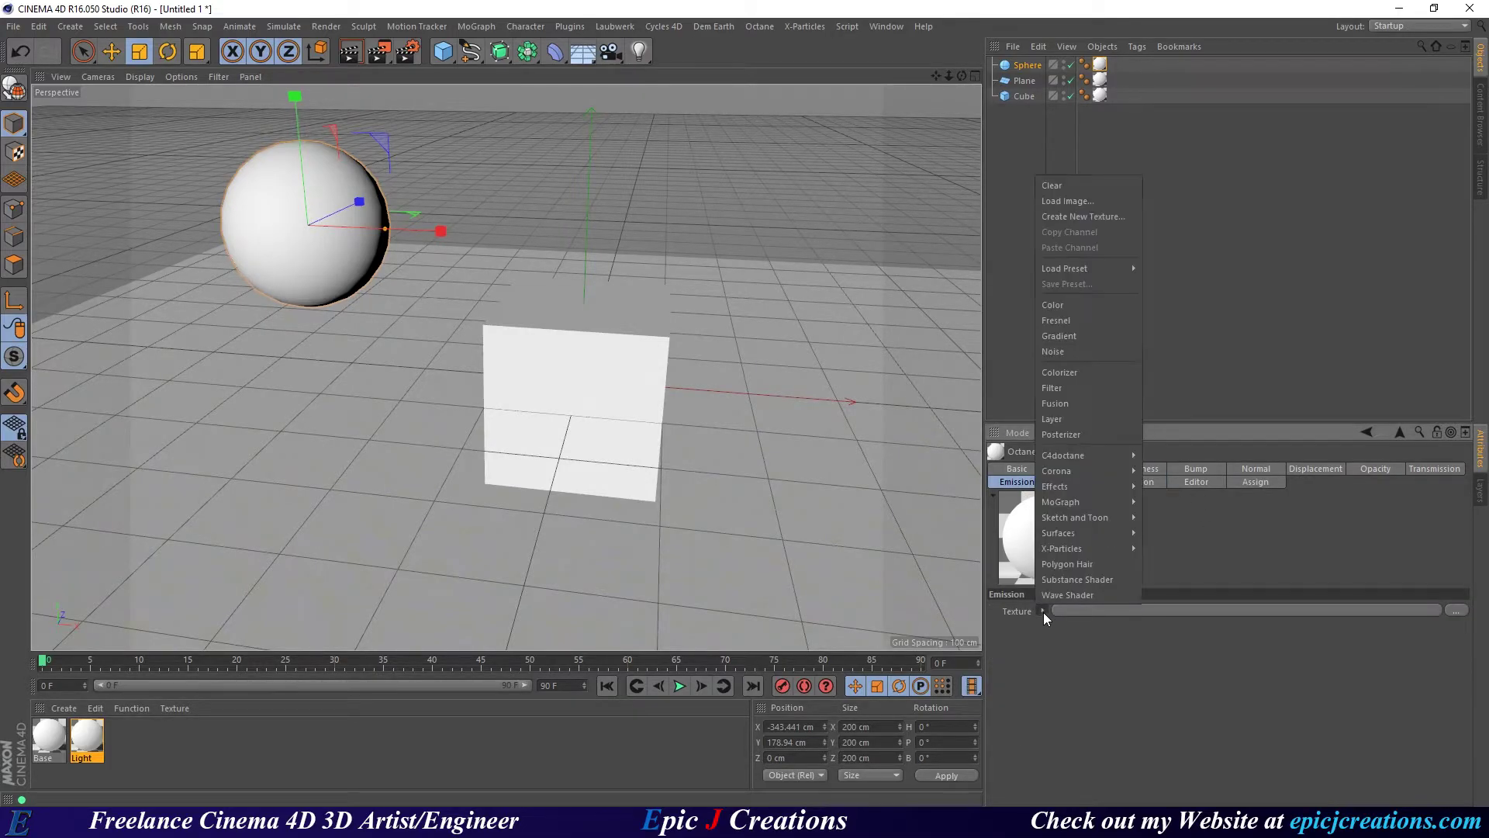
mouse_move(1109, 455)
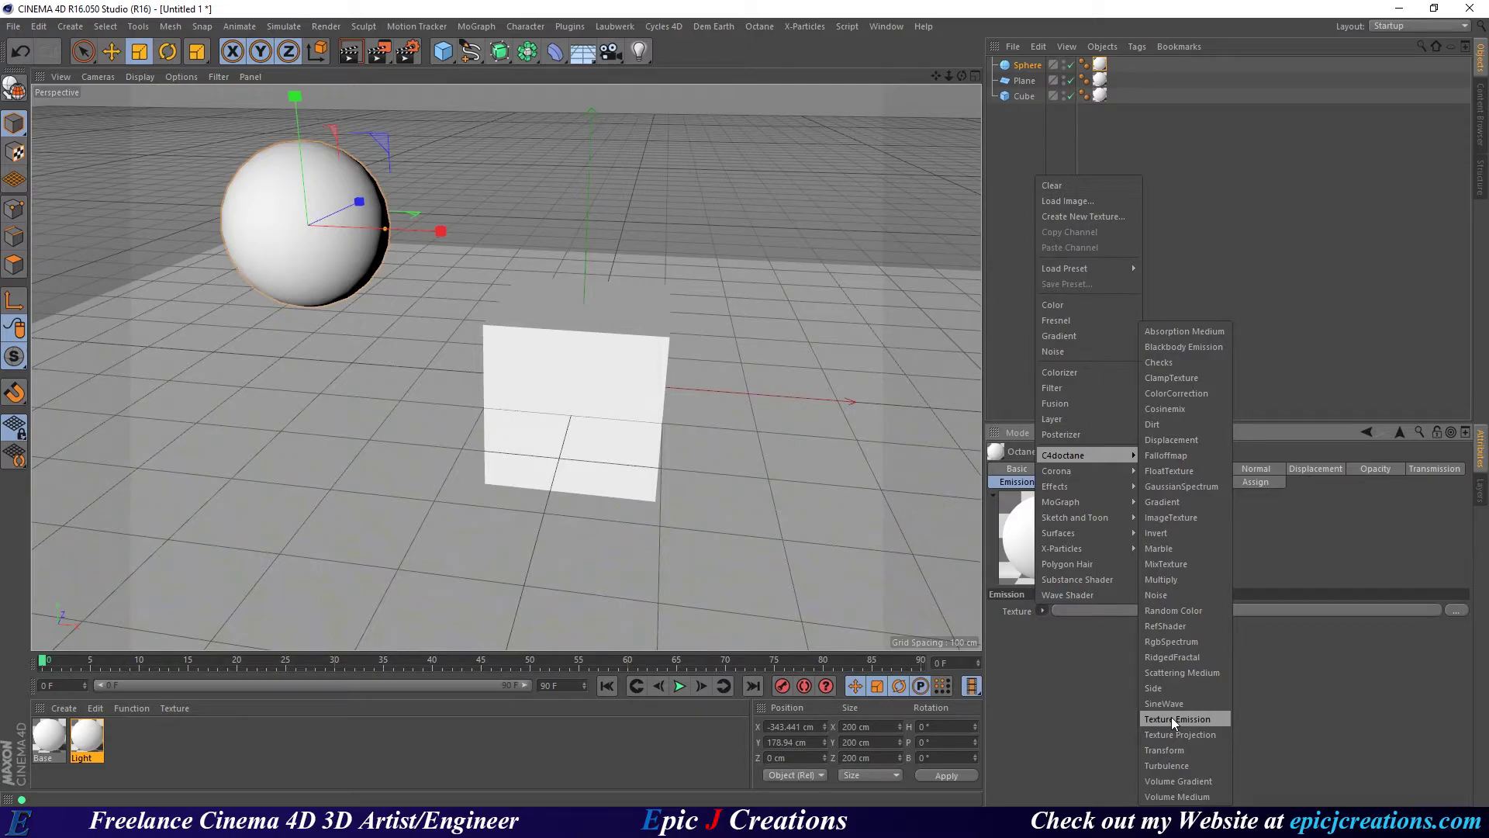
click(1193, 347)
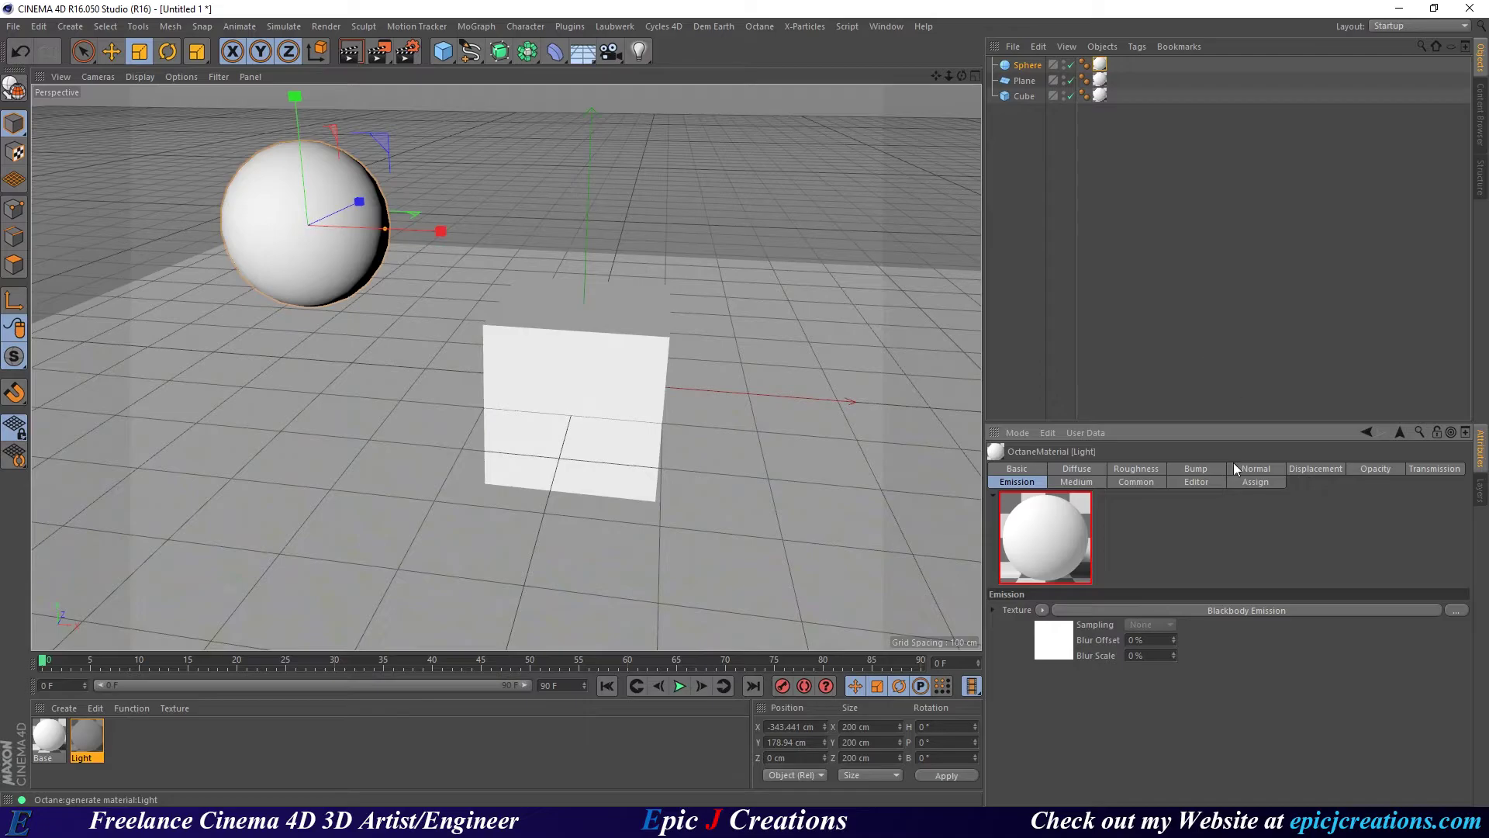
Open the Octane Live Viewer, start the render, then enlarge and reposition its window
click(1052, 638)
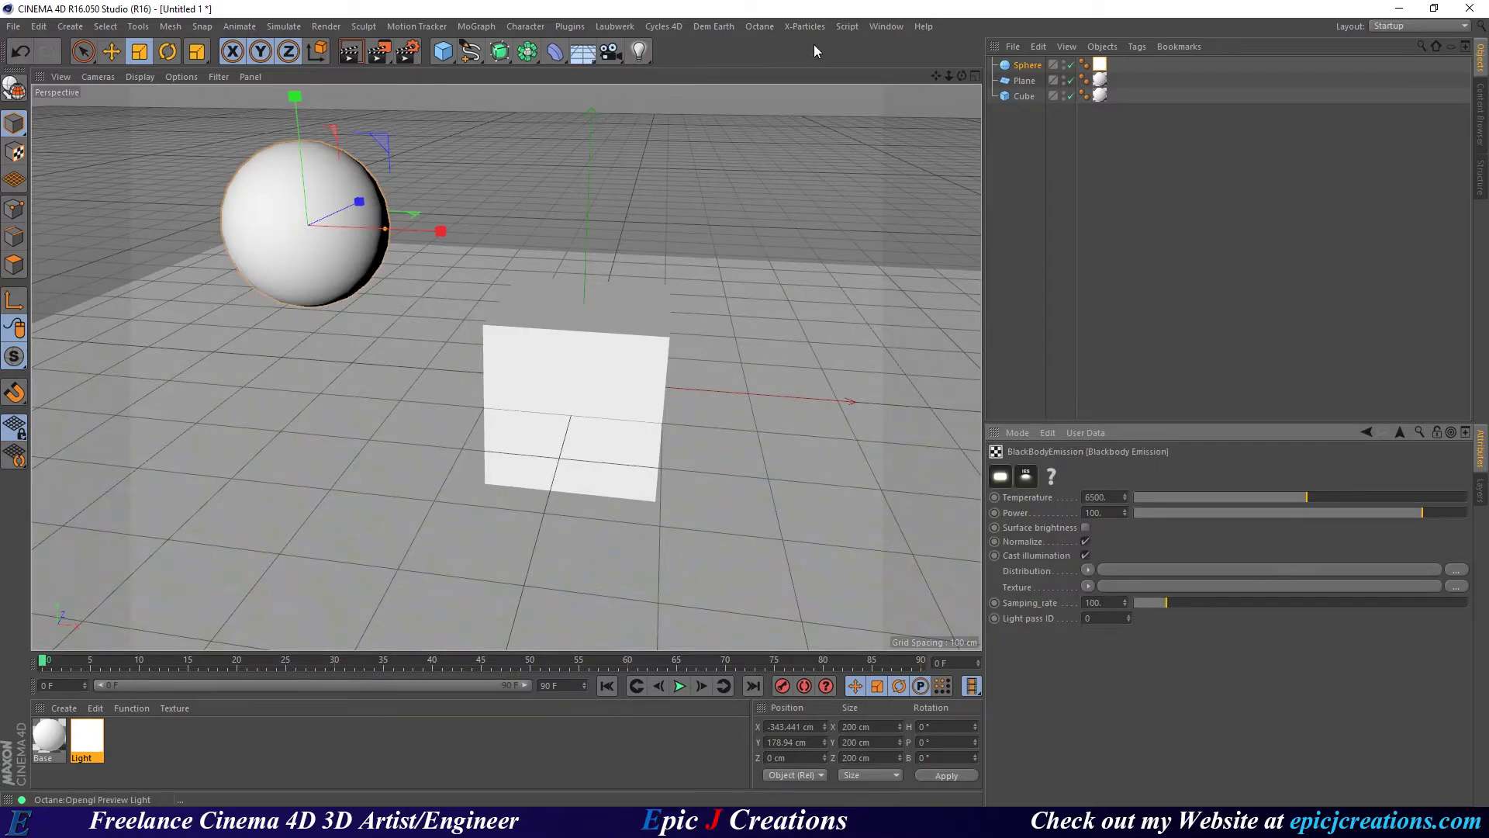
click(760, 27)
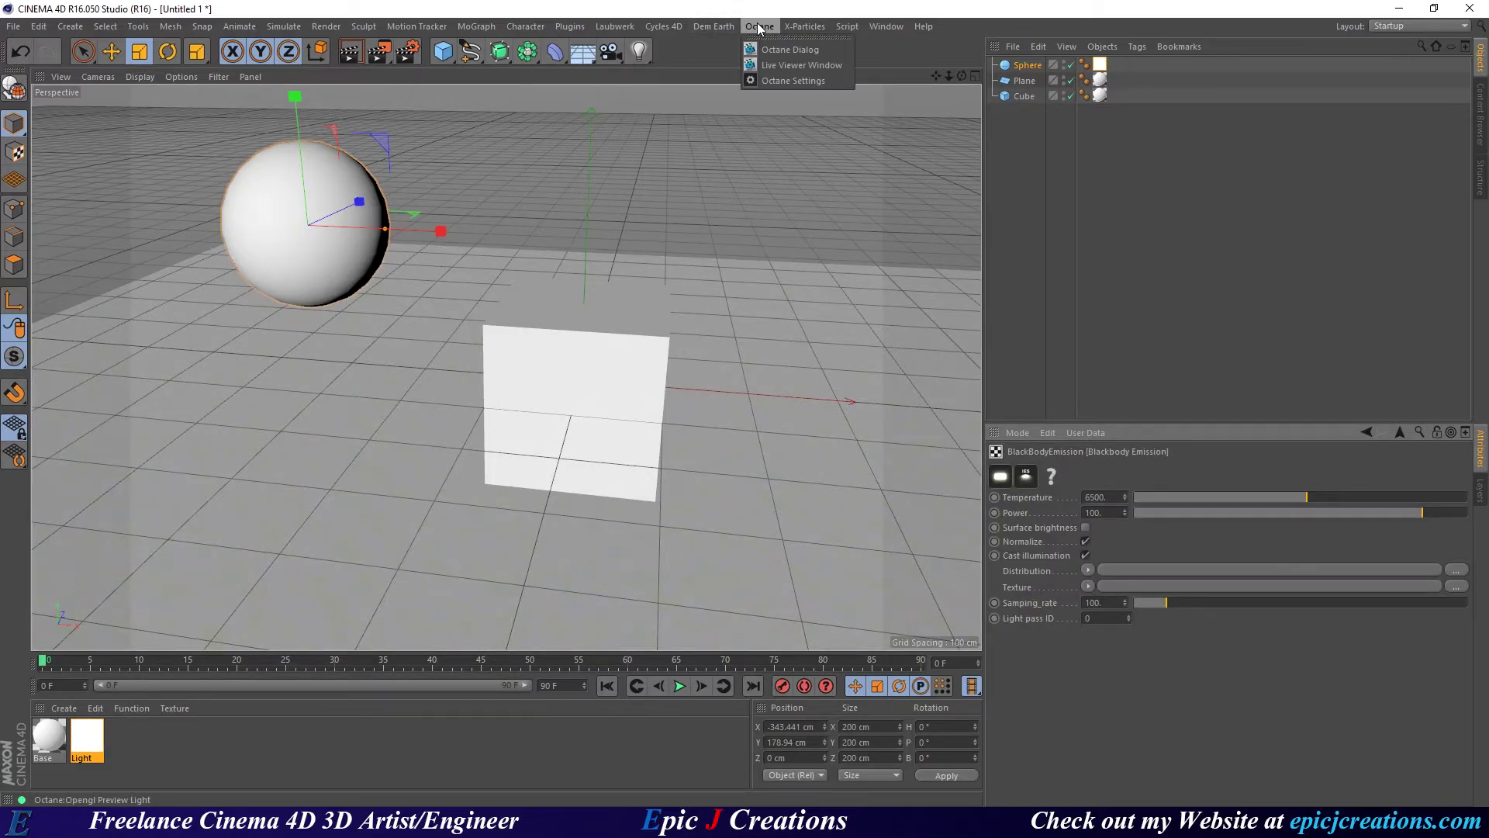
click(812, 68)
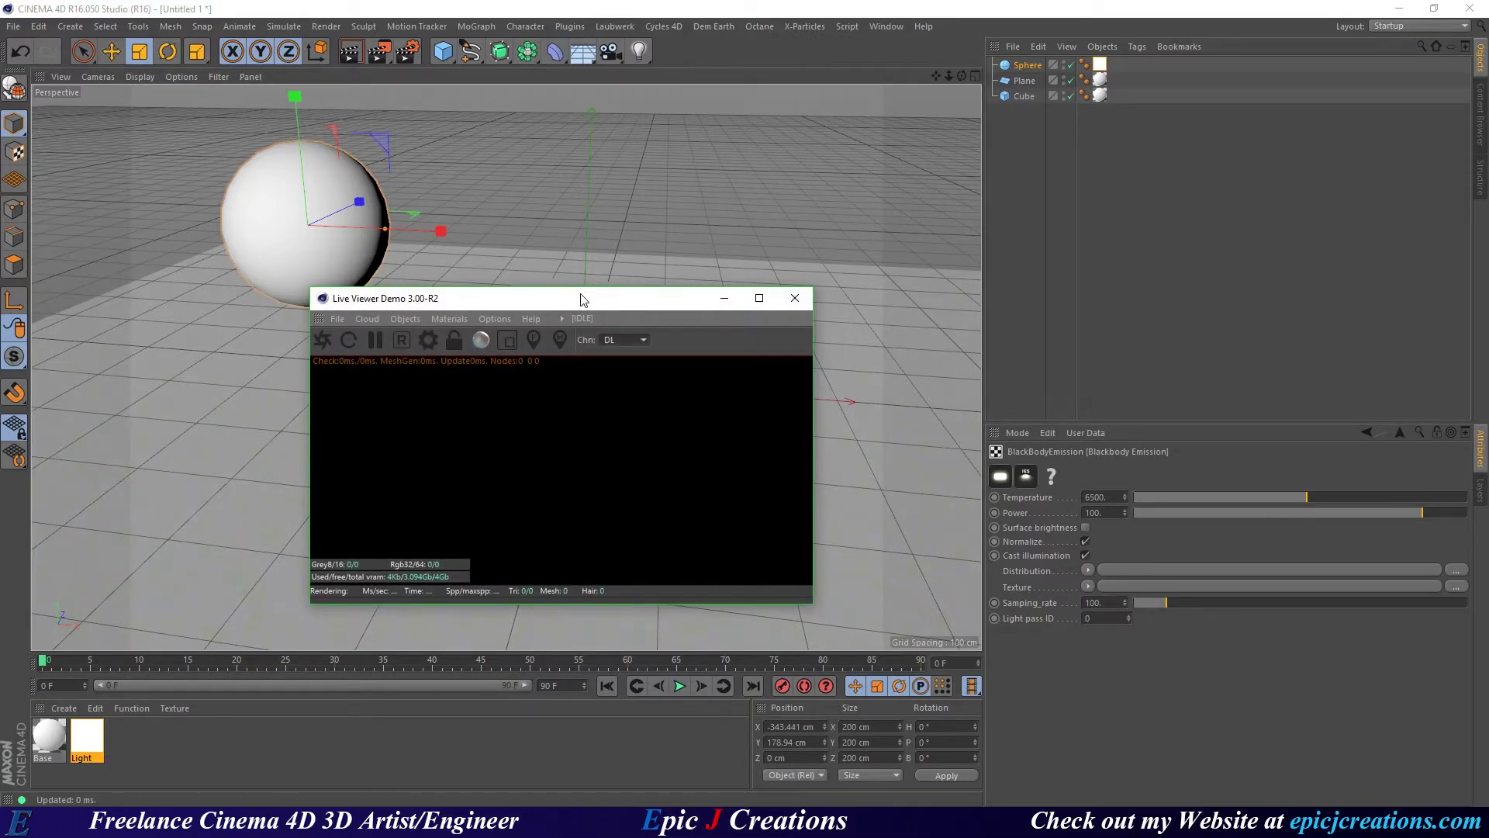
drag(582, 296, 1065, 169)
click(804, 210)
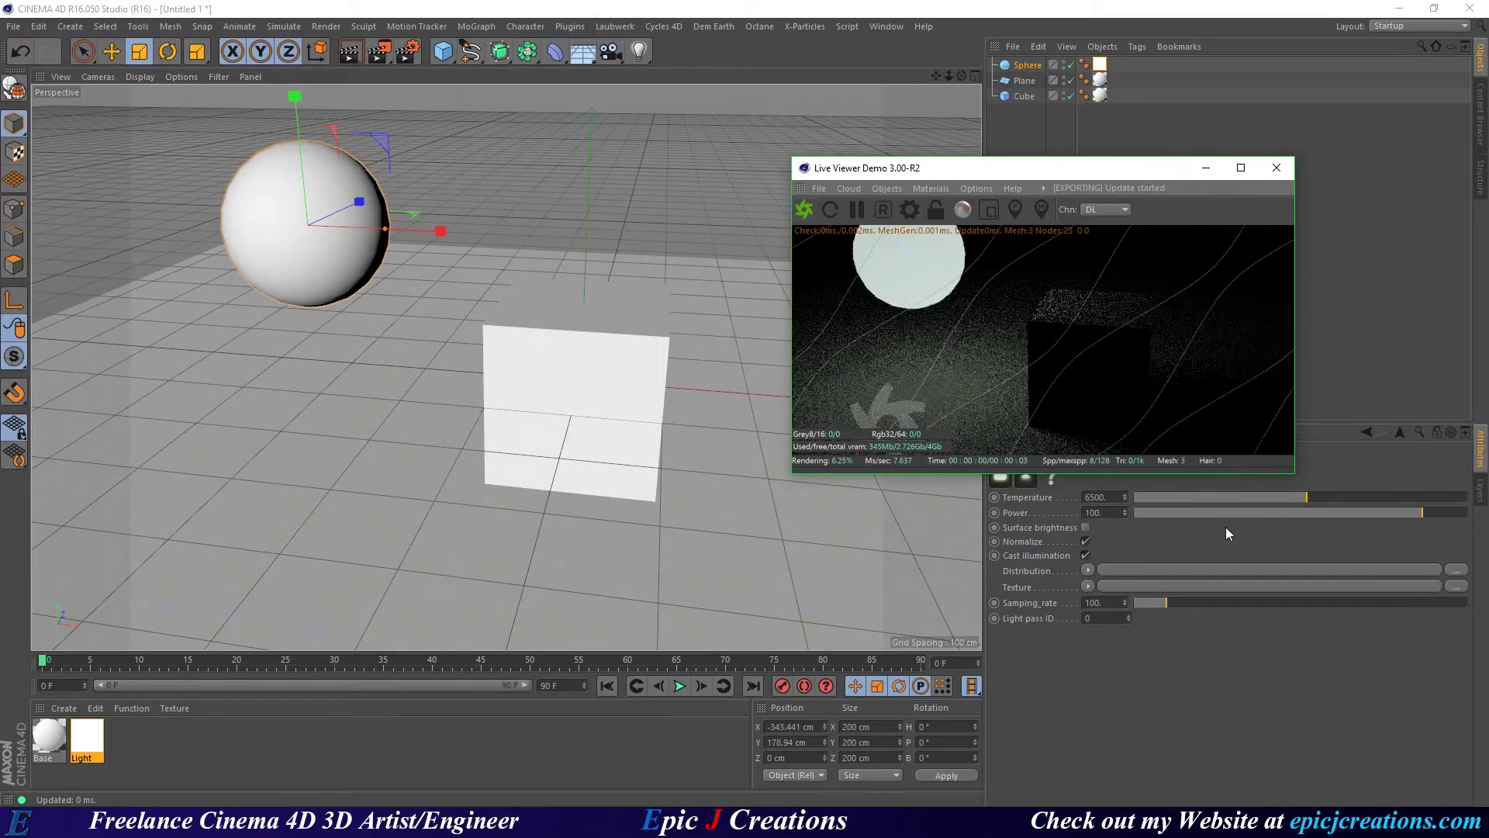
drag(1210, 471, 1168, 667)
drag(1134, 174, 1105, 197)
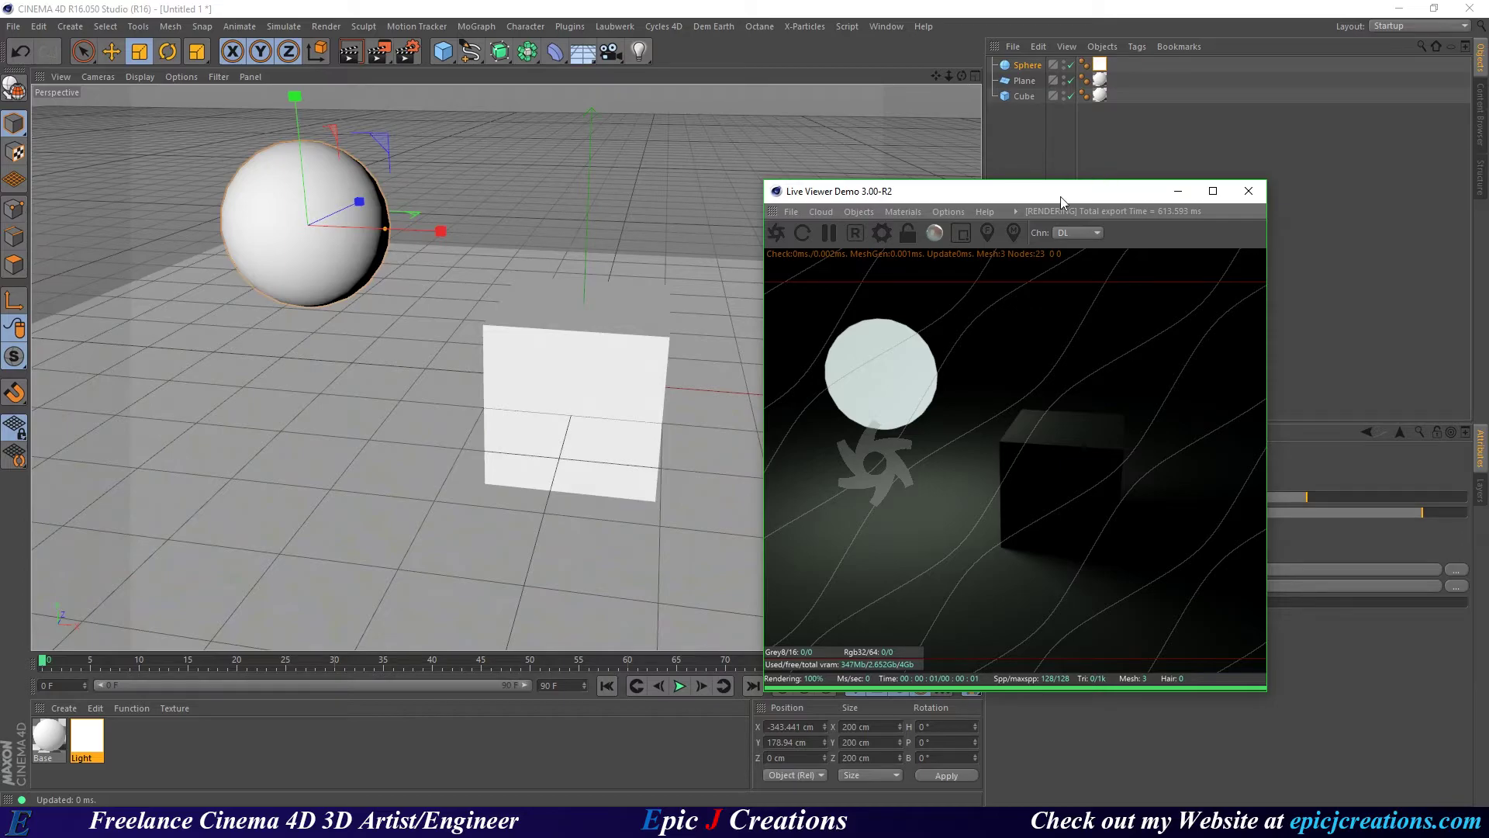
drag(1064, 188, 384, 200)
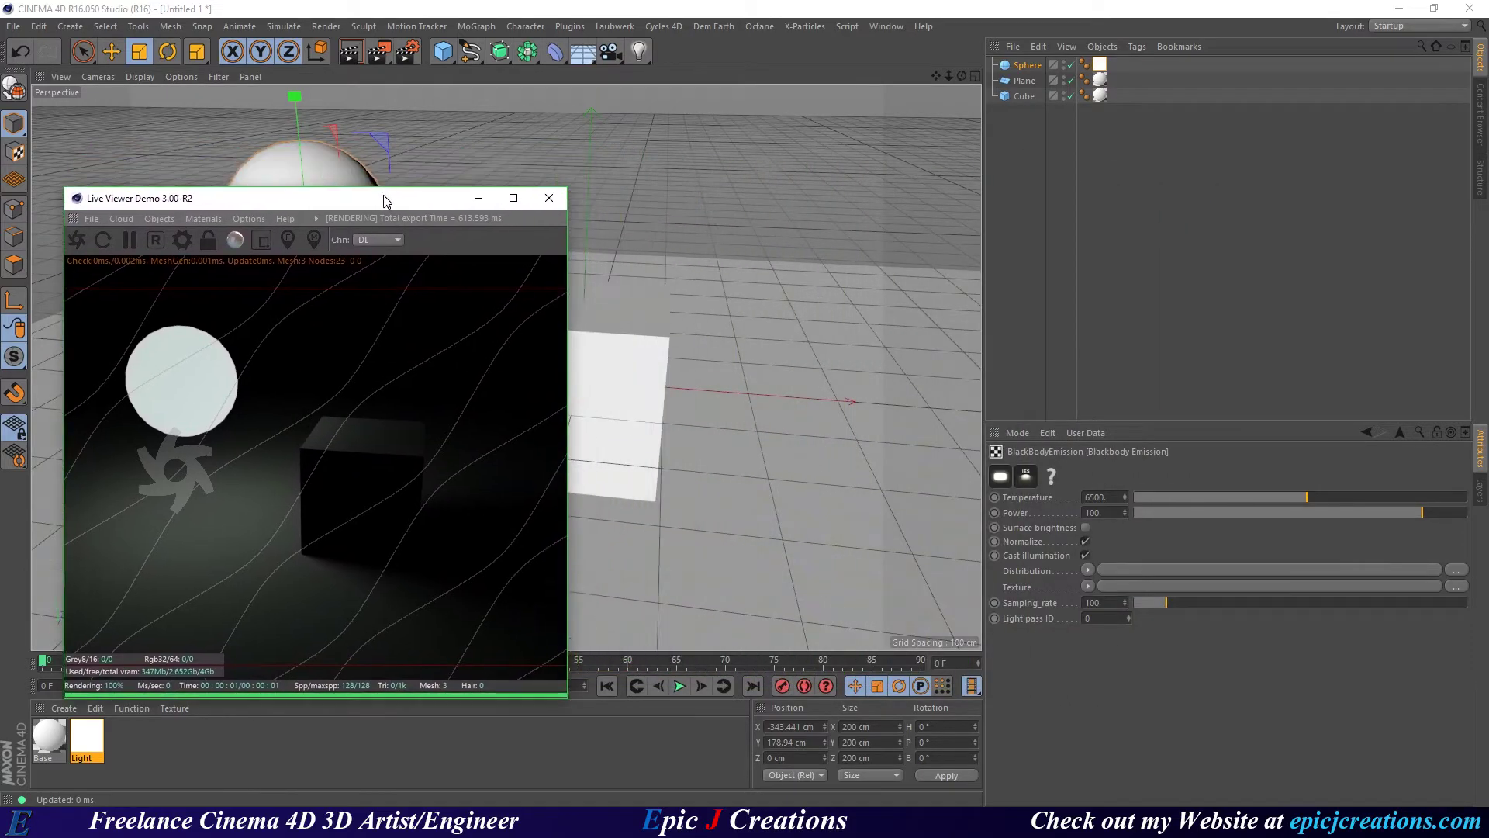
Clear the Light material's Emission texture, then reassign a fresh Blackbody Emission shader
click(93, 741)
click(1043, 610)
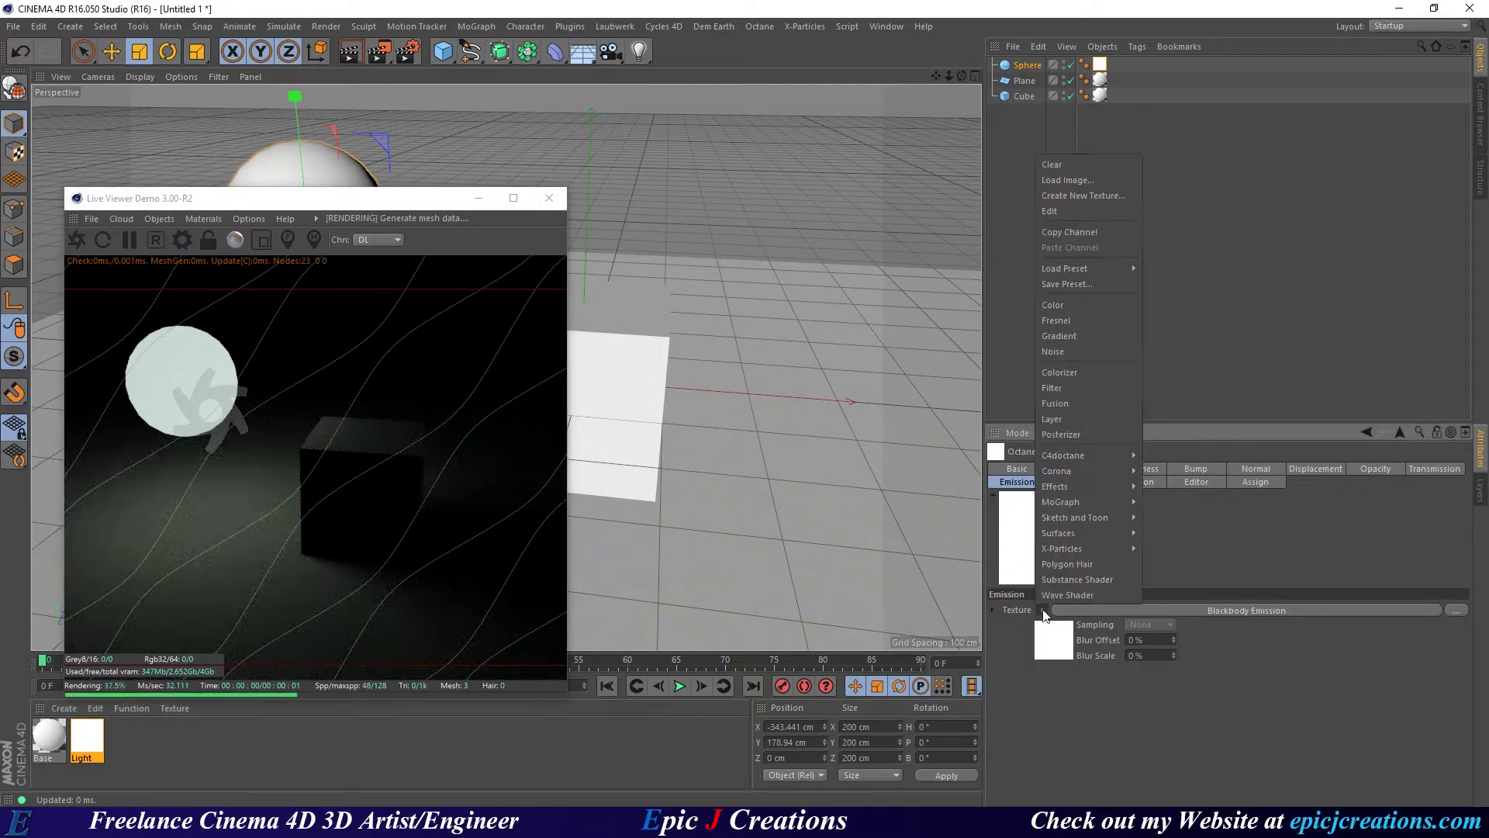
click(1052, 165)
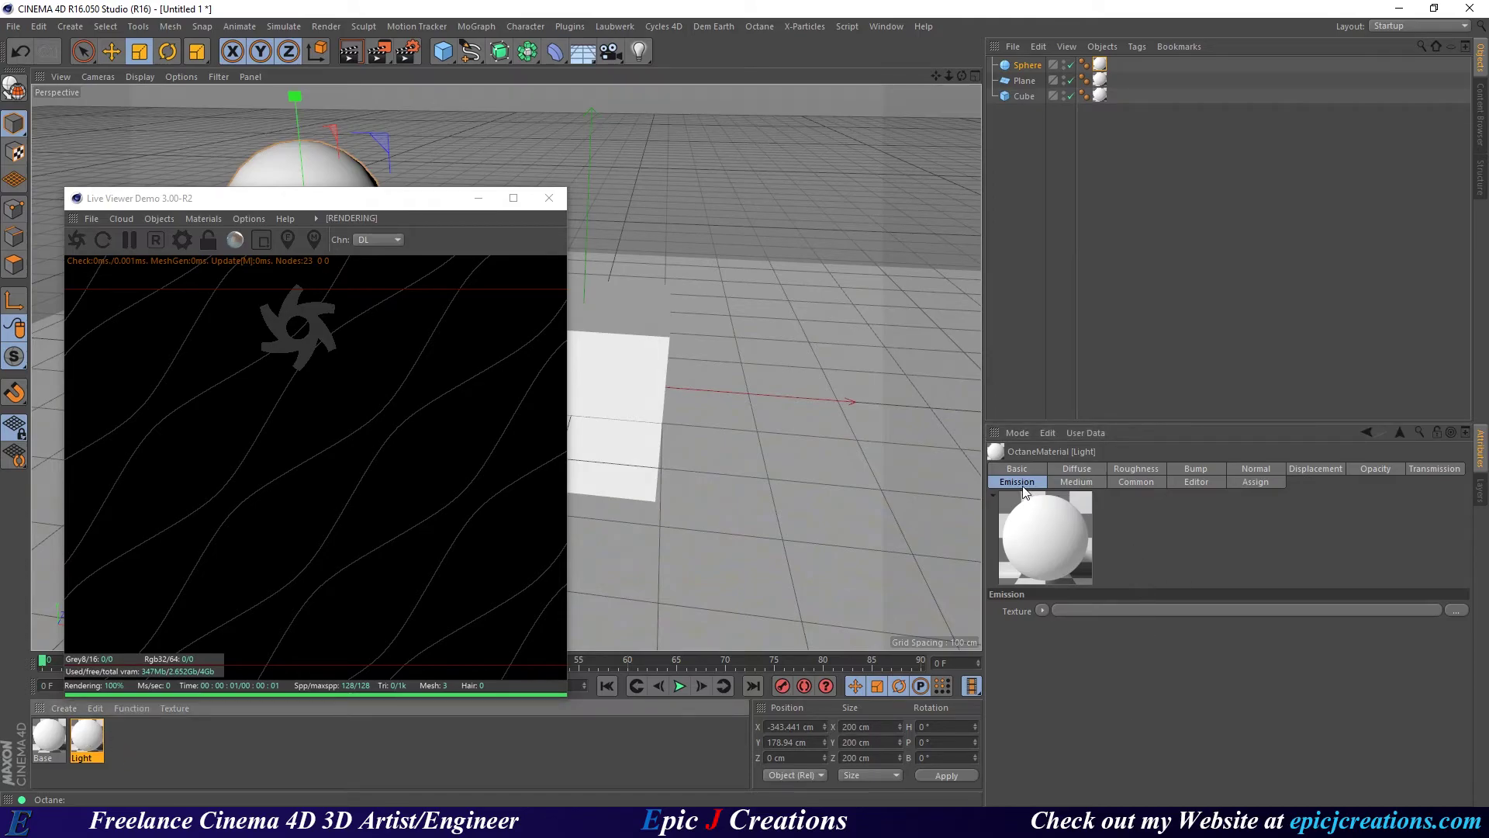
click(1041, 612)
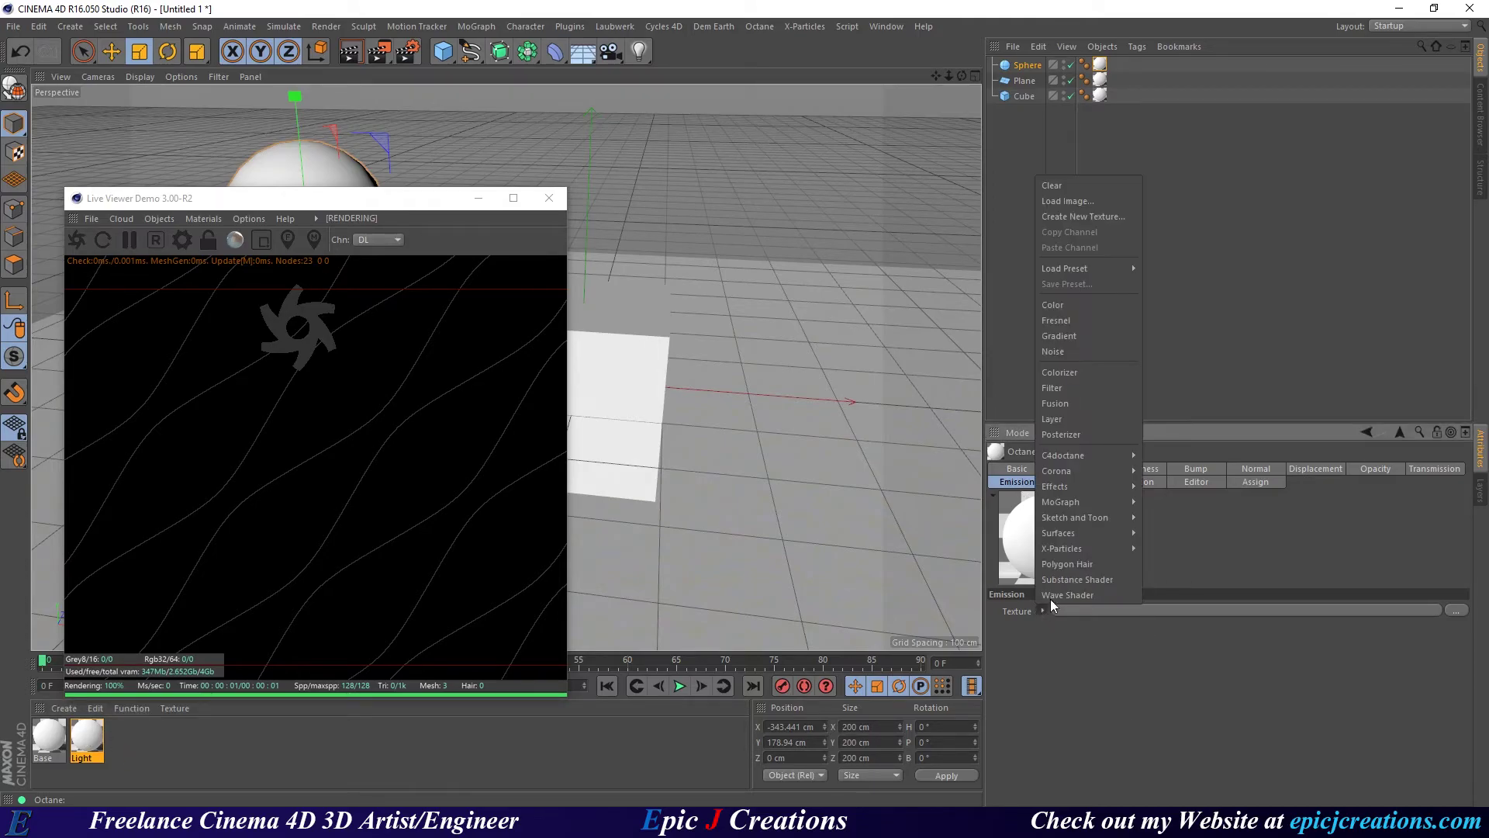
mouse_move(1072, 461)
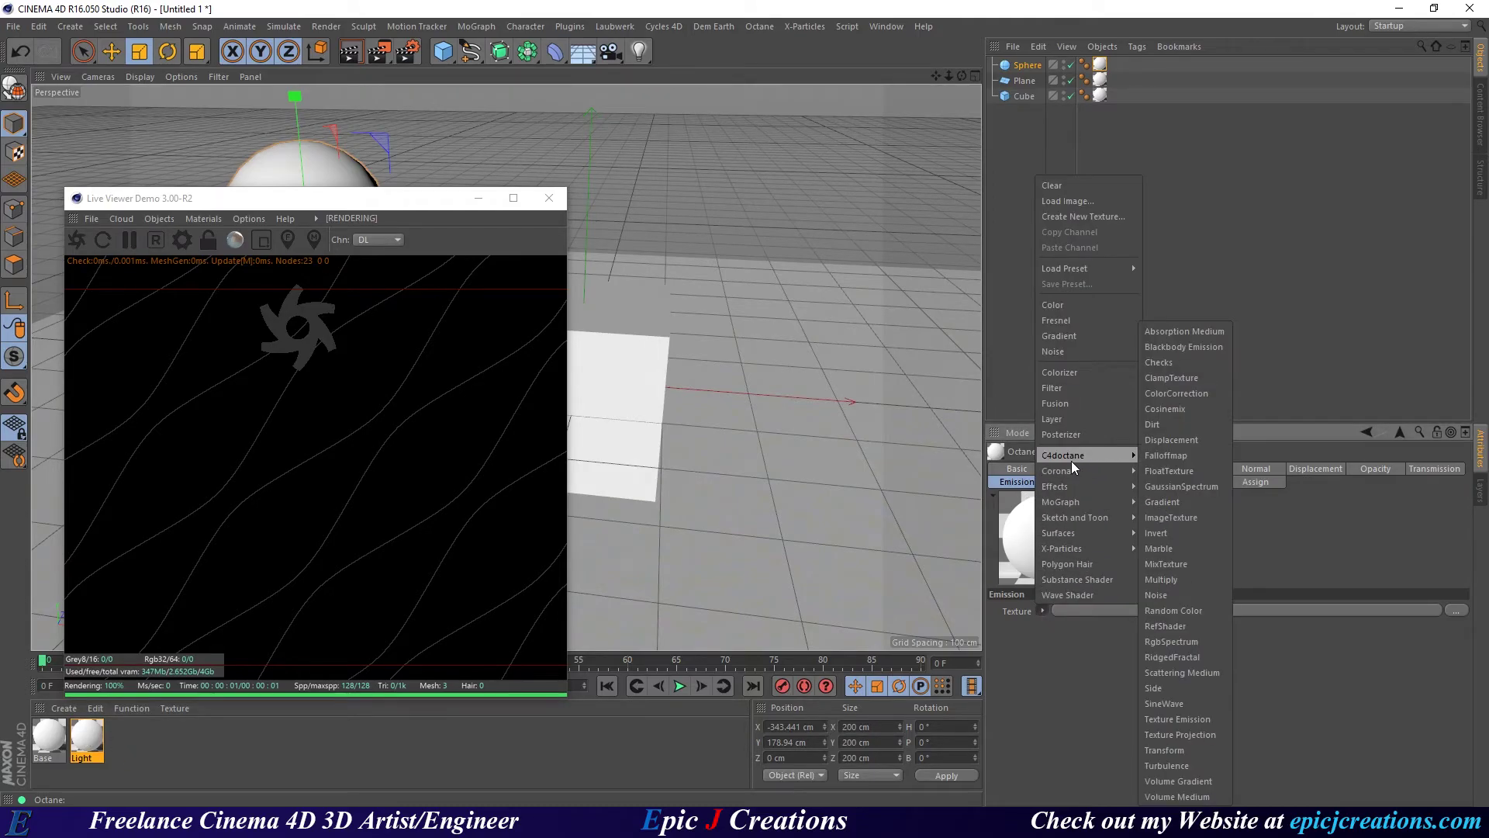
click(1199, 346)
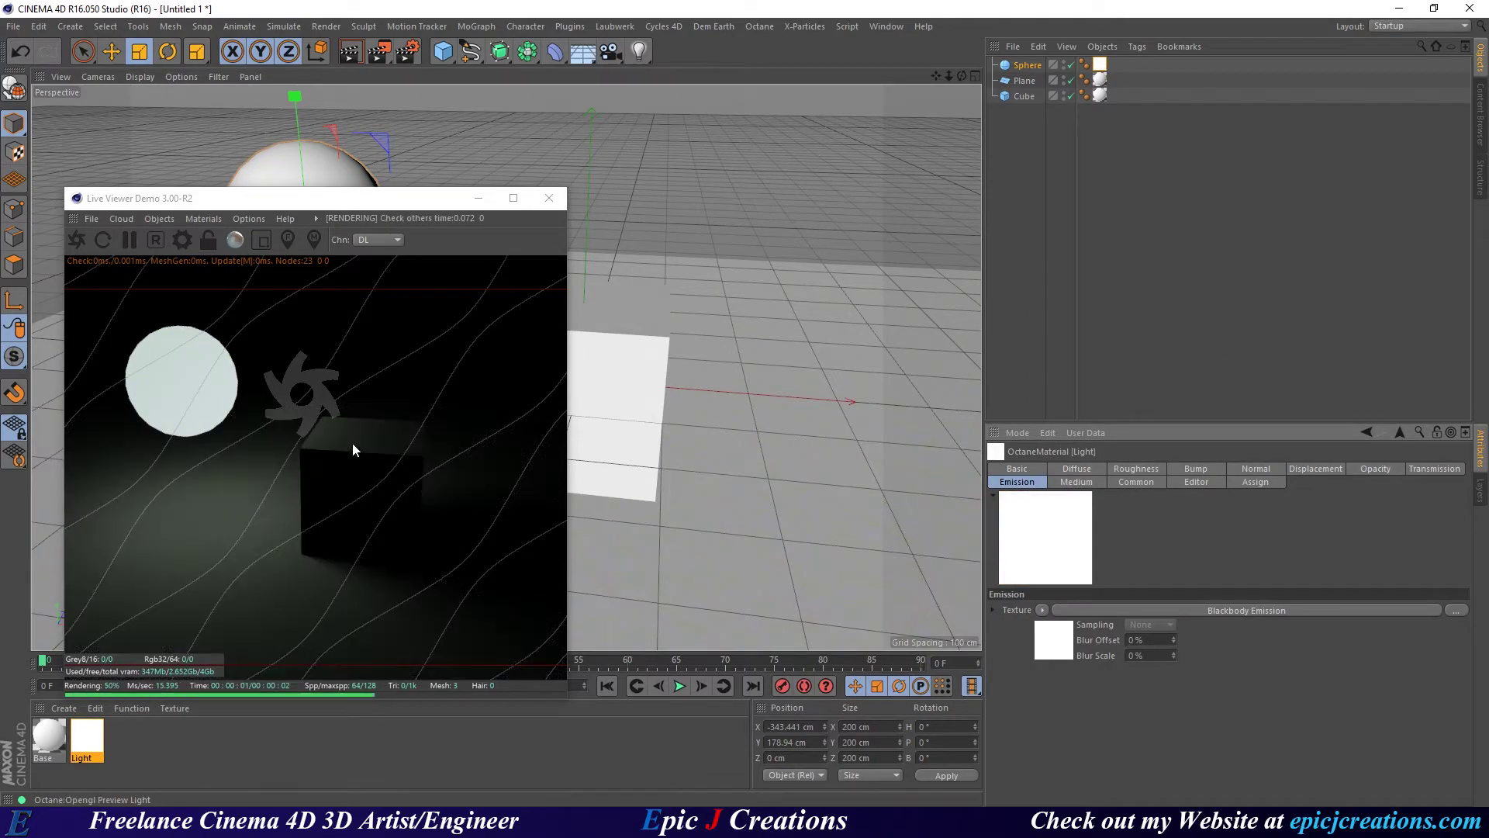
Delete the Base material tags from the plane and cube, and move the Live Viewer right
click(1100, 80)
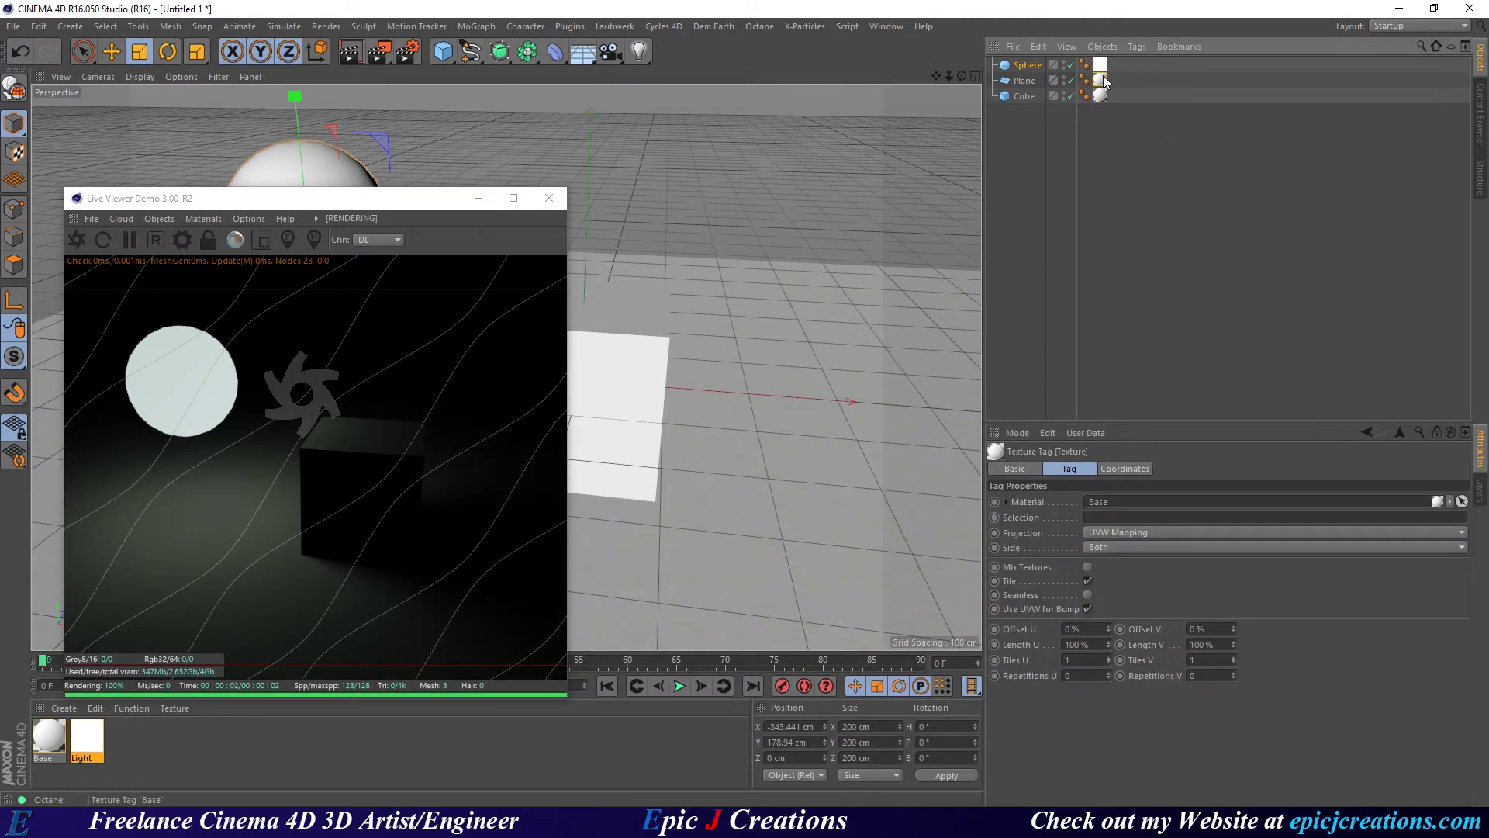
key(Delete)
click(1101, 95)
key(Delete)
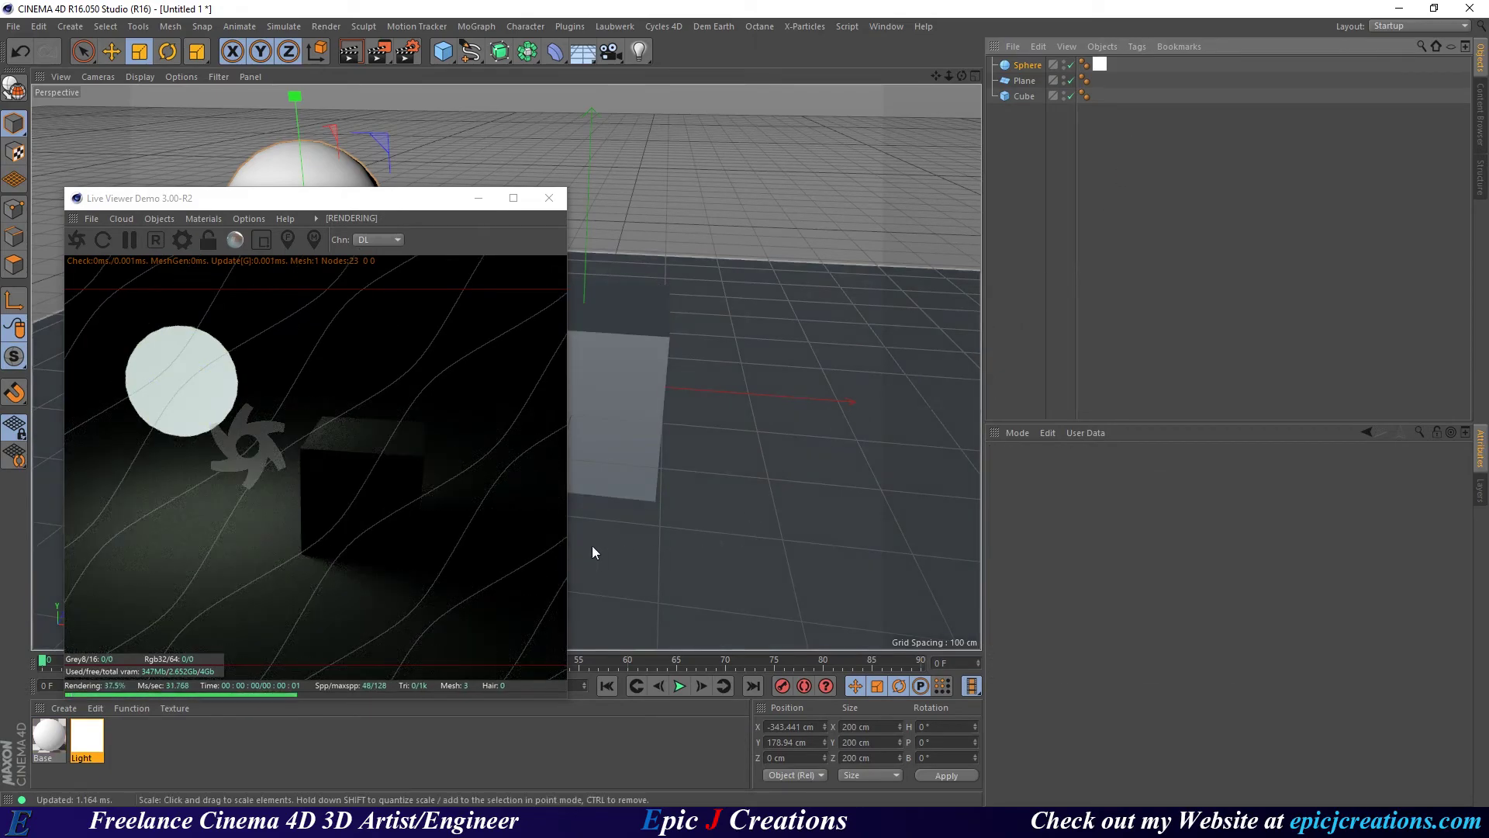
drag(411, 201, 971, 142)
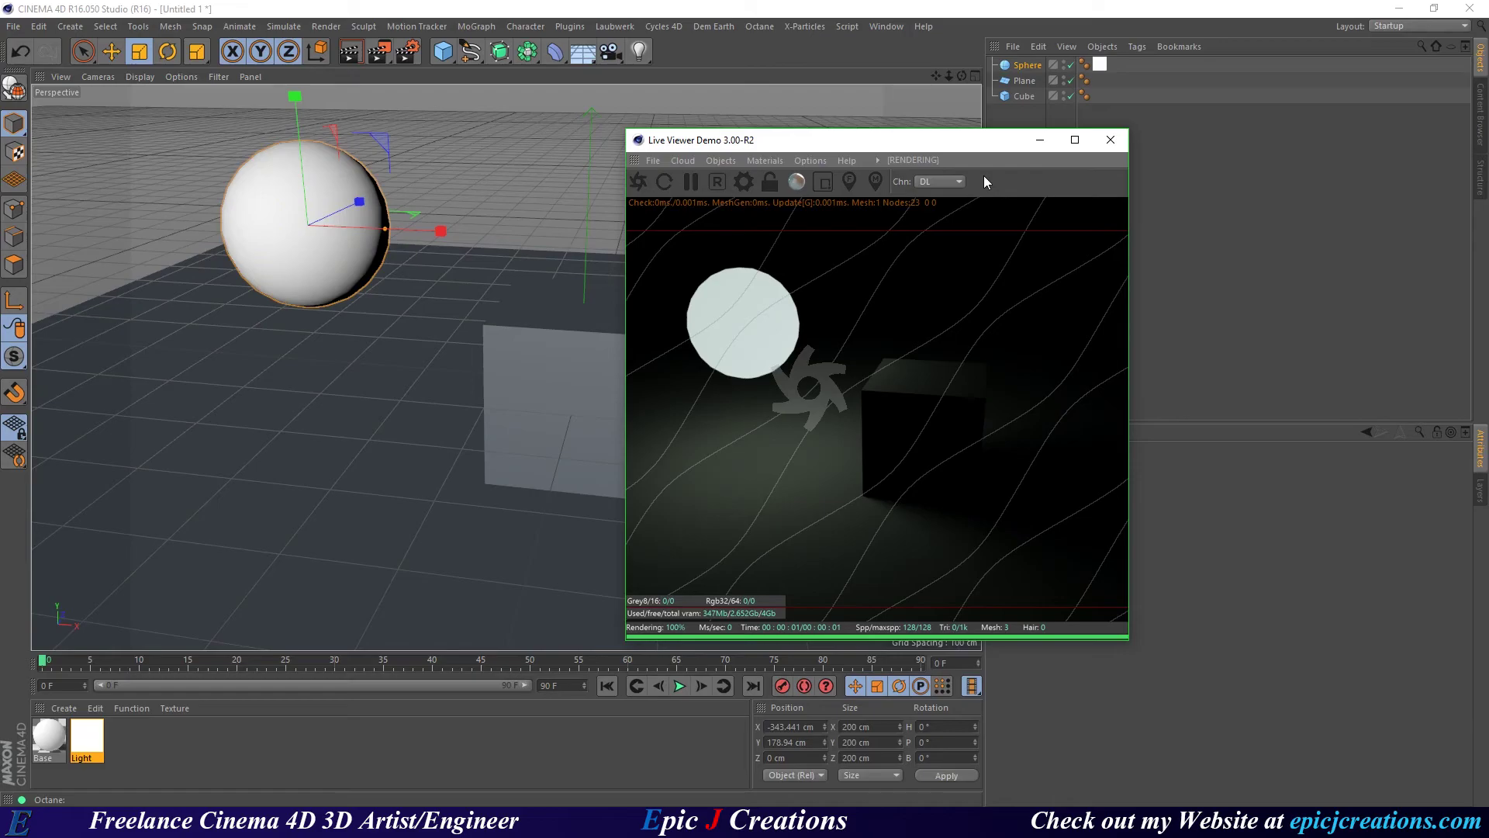